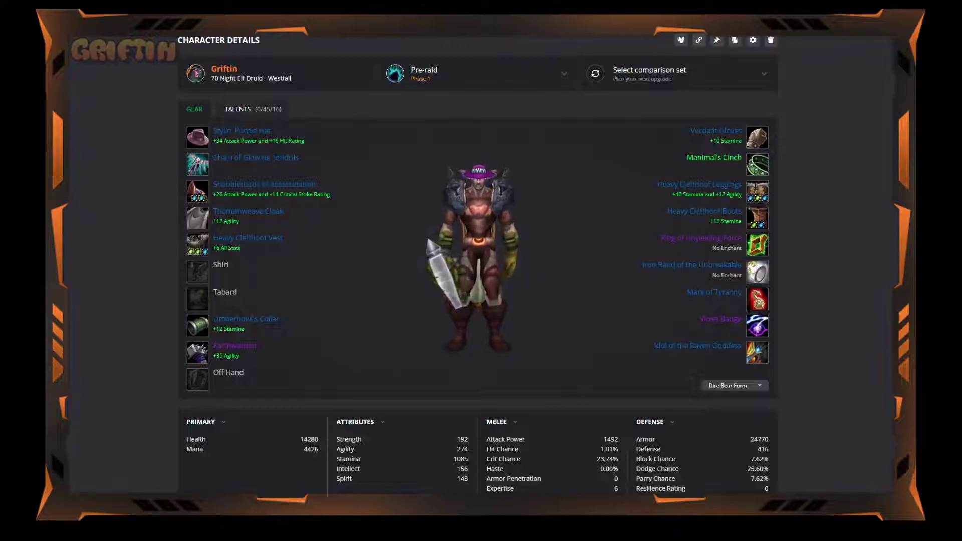
Compare the head-slot alternatives, checking the stats and sources of Helm of Assassination and Helm of the Claw against Stylin' Purple Hat
mouse_move(476, 251)
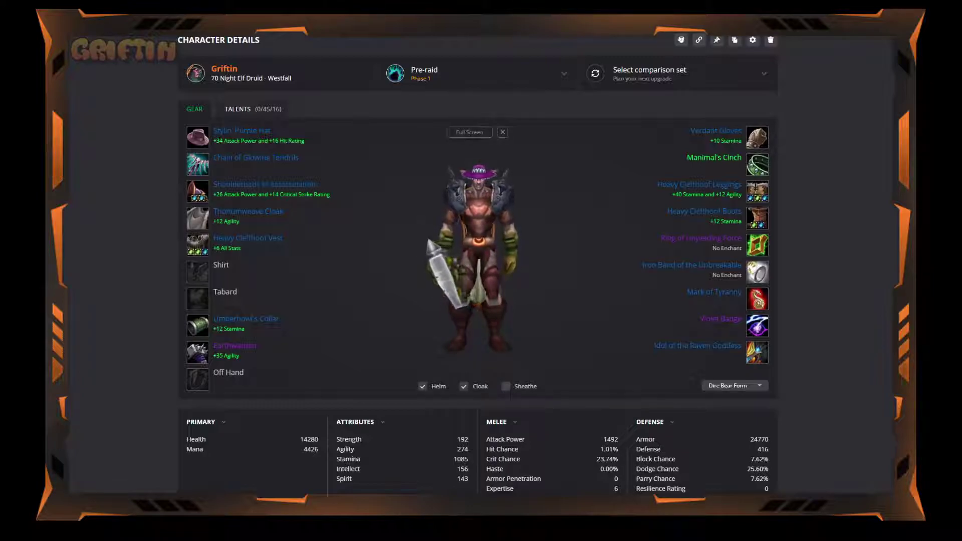
mouse_move(200, 137)
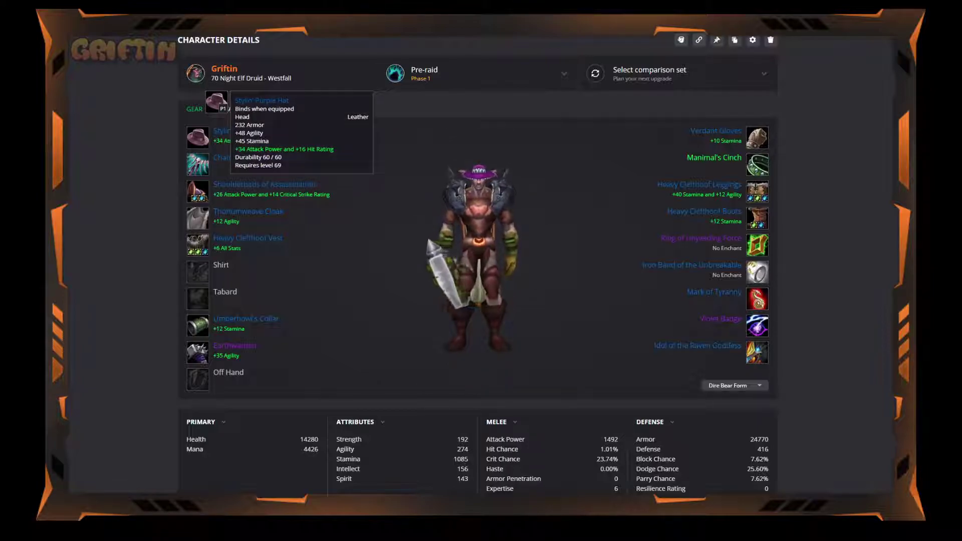
click(198, 137)
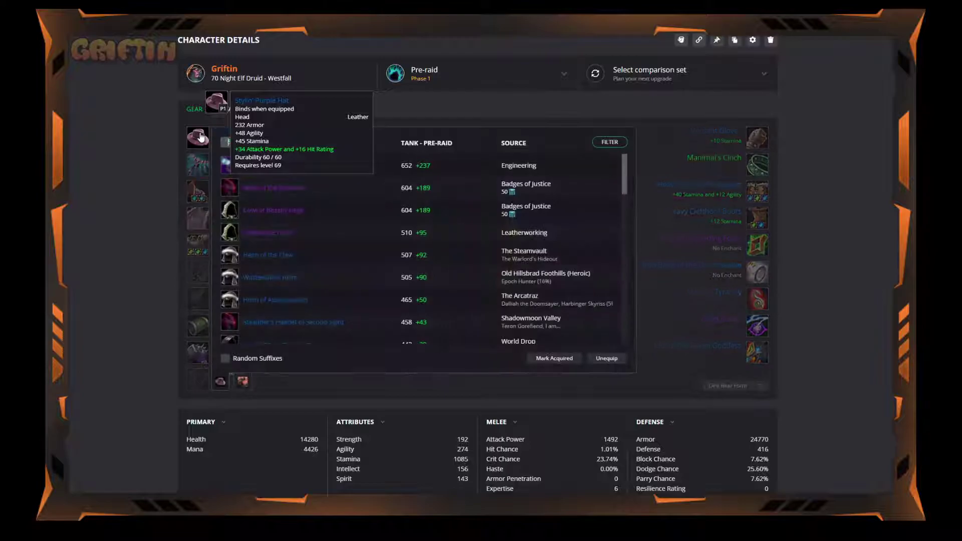
mouse_move(319, 224)
scroll(319, 225, down, 3)
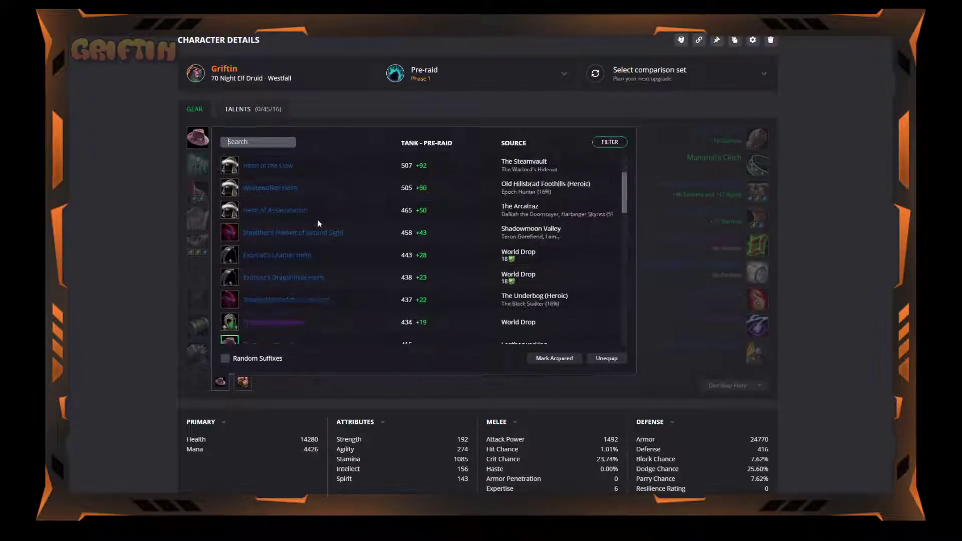
scroll(338, 218, up, 1)
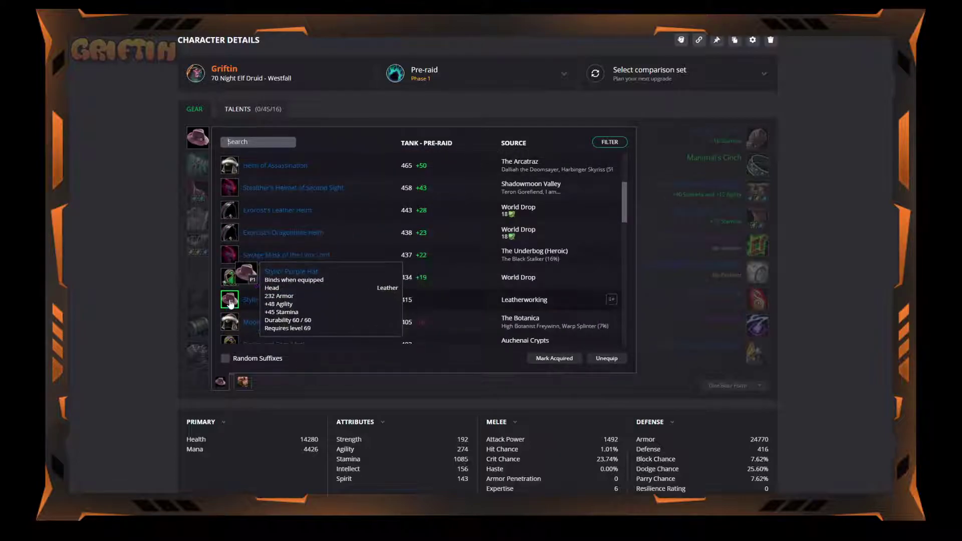
scroll(279, 287, up, 2)
mouse_move(279, 284)
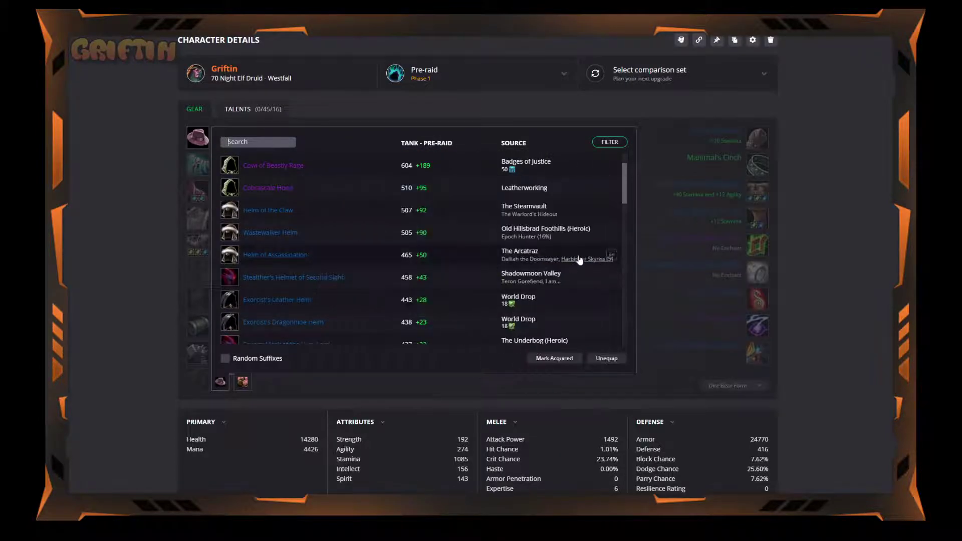
mouse_move(243, 256)
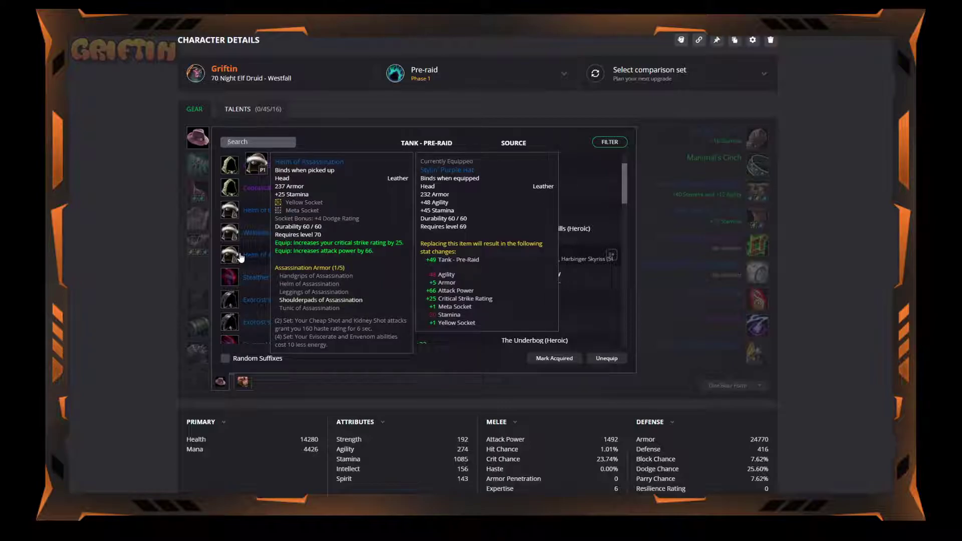
mouse_move(279, 214)
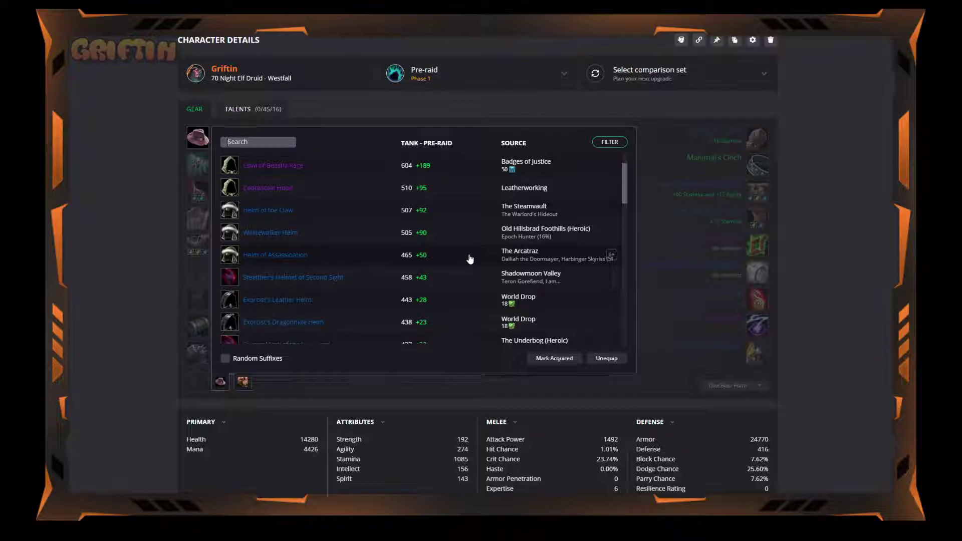
mouse_move(294, 260)
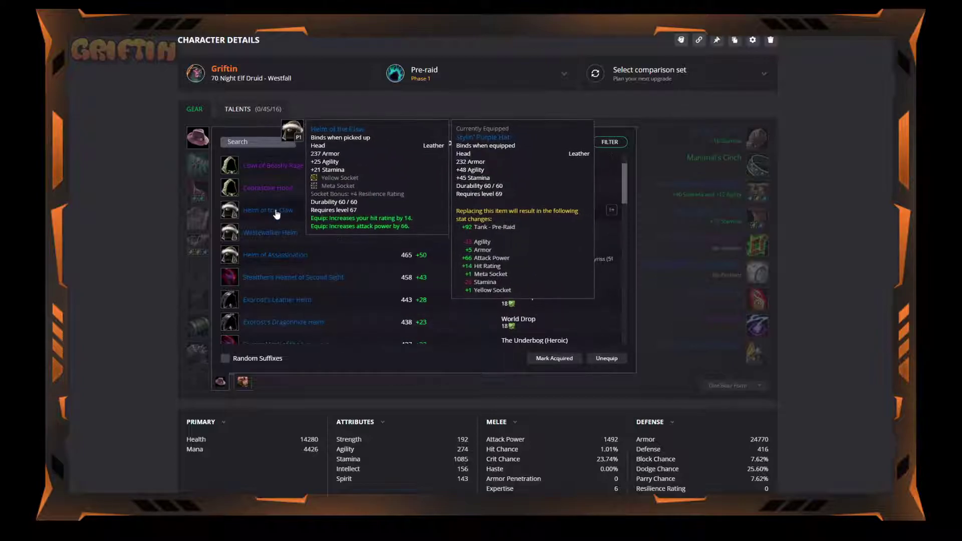
click(167, 177)
Review the neck-slot alternatives, comparing Bone Chain Necklace with the equipped Chain of Glowing Tendrils and checking their sources
mouse_move(202, 137)
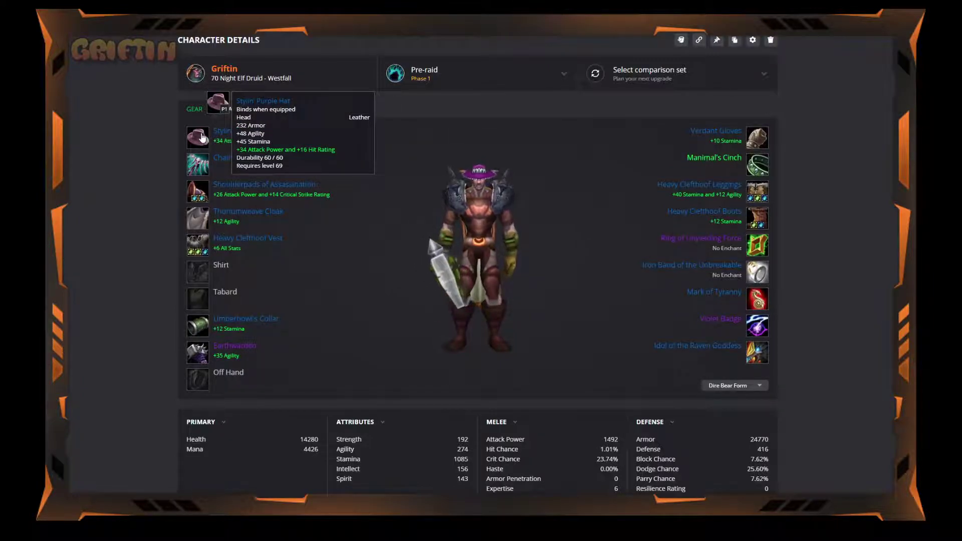
mouse_move(204, 164)
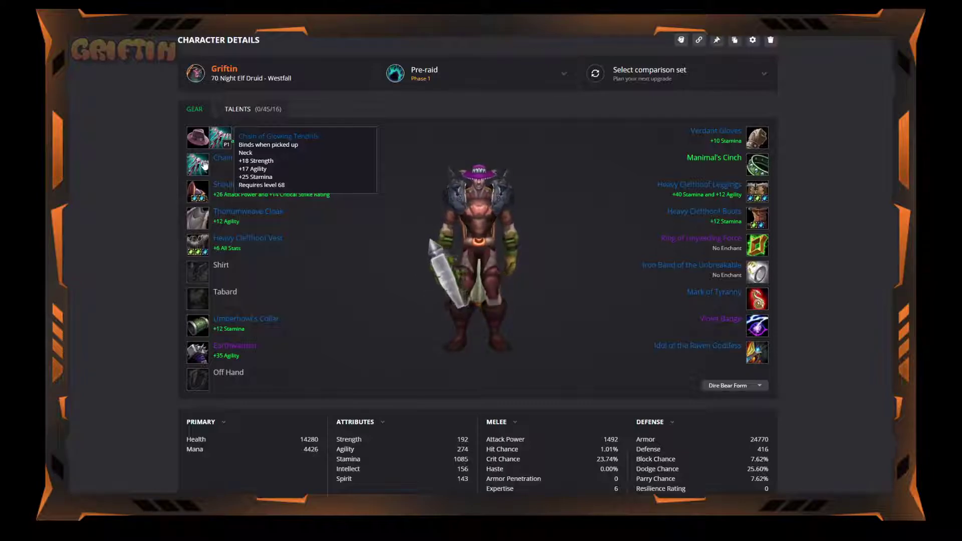
click(204, 164)
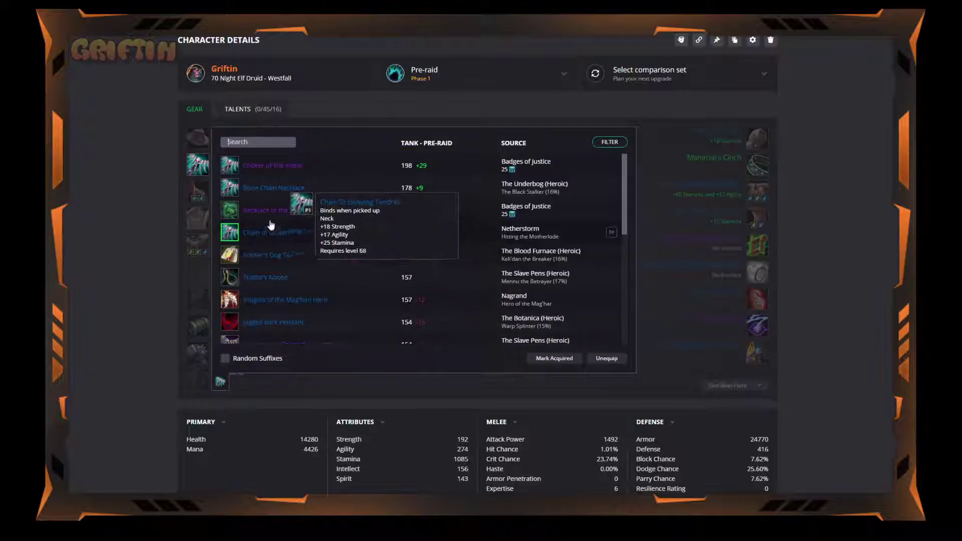
mouse_move(238, 211)
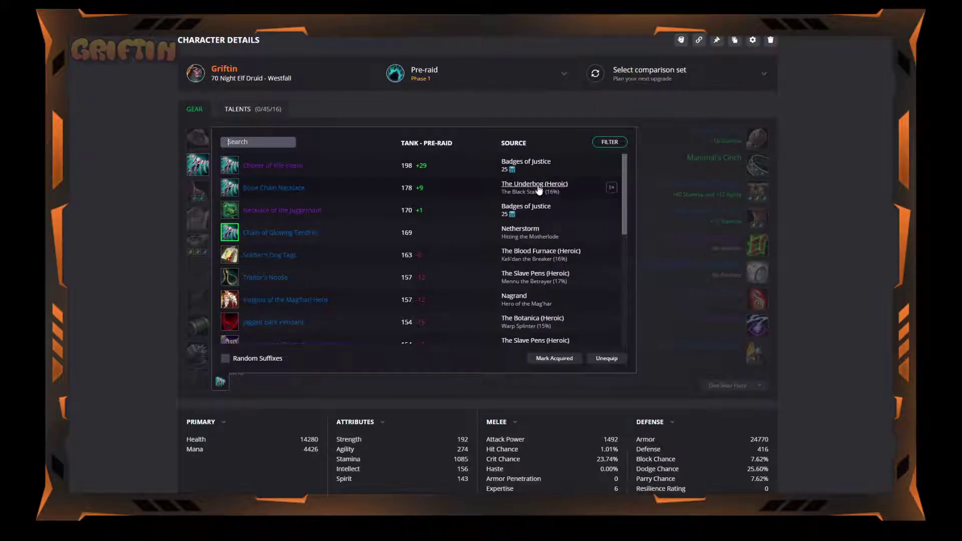
mouse_move(290, 193)
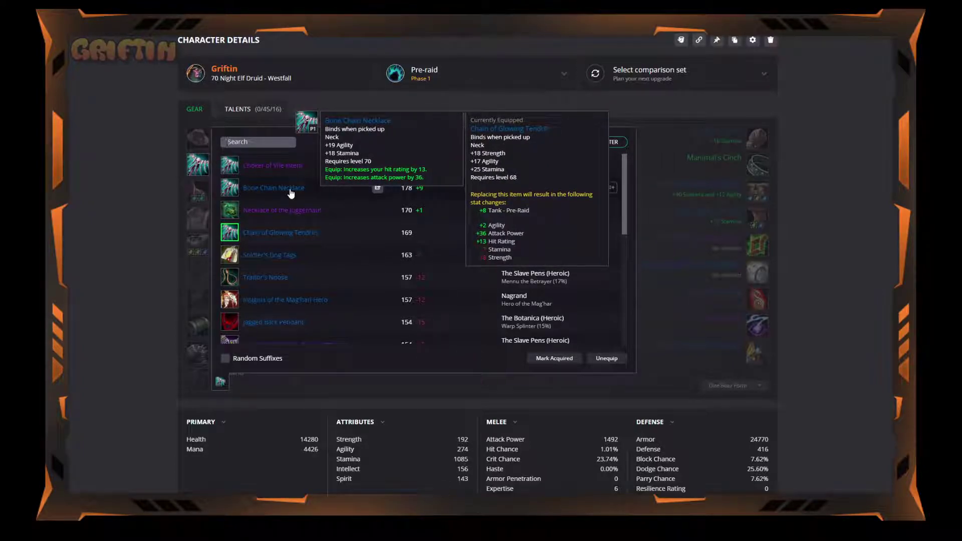
mouse_move(258, 233)
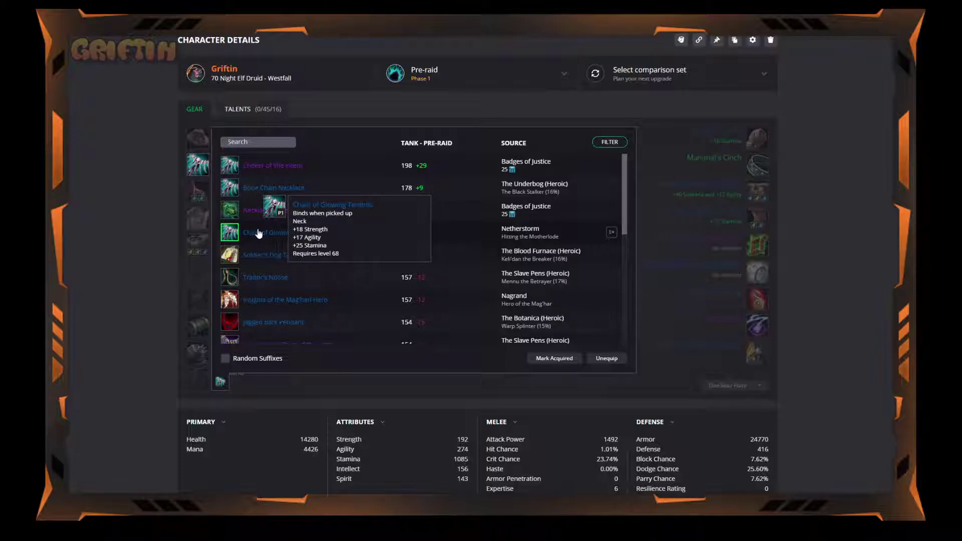
mouse_move(261, 194)
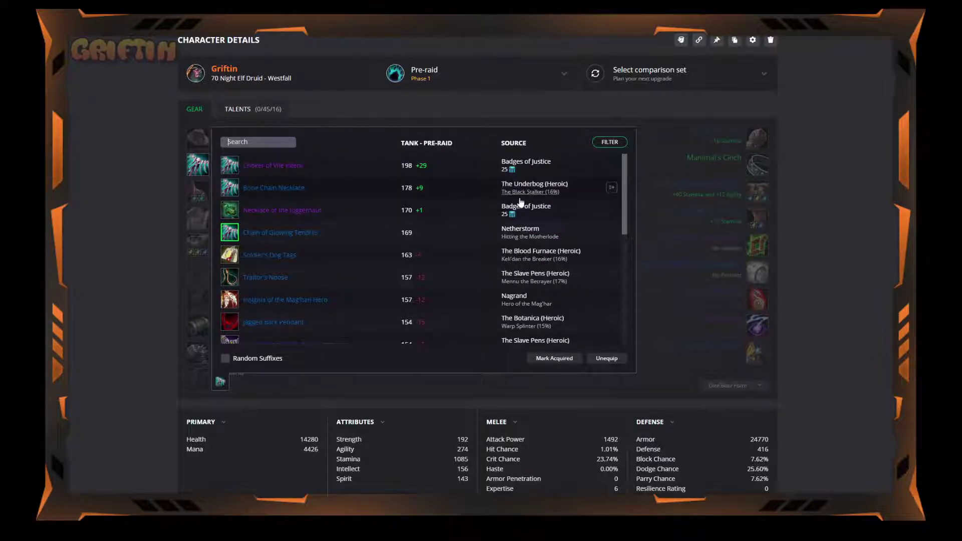
click(157, 189)
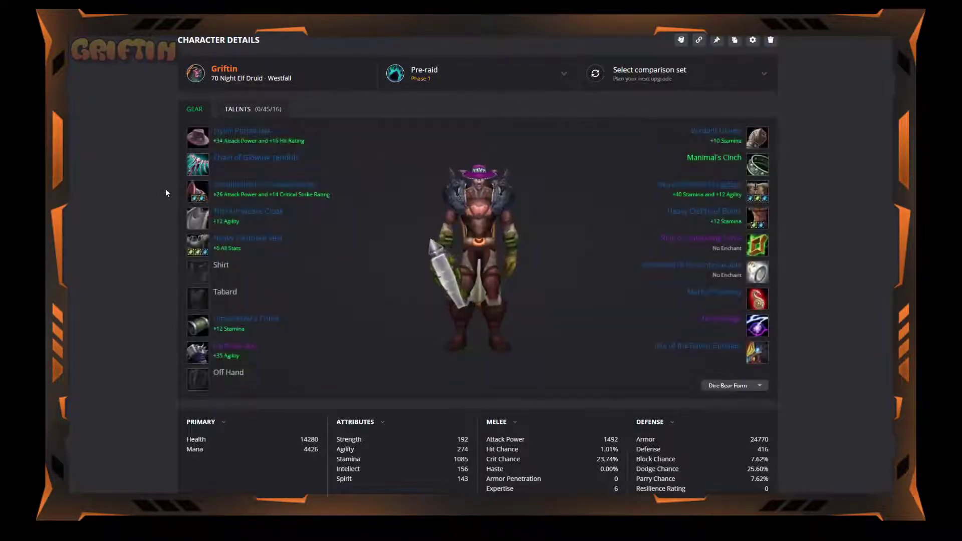
Review the shoulder and back item lists, checking the details of Shoulderpads of Assassination and Thoriumweave Cloak
click(197, 190)
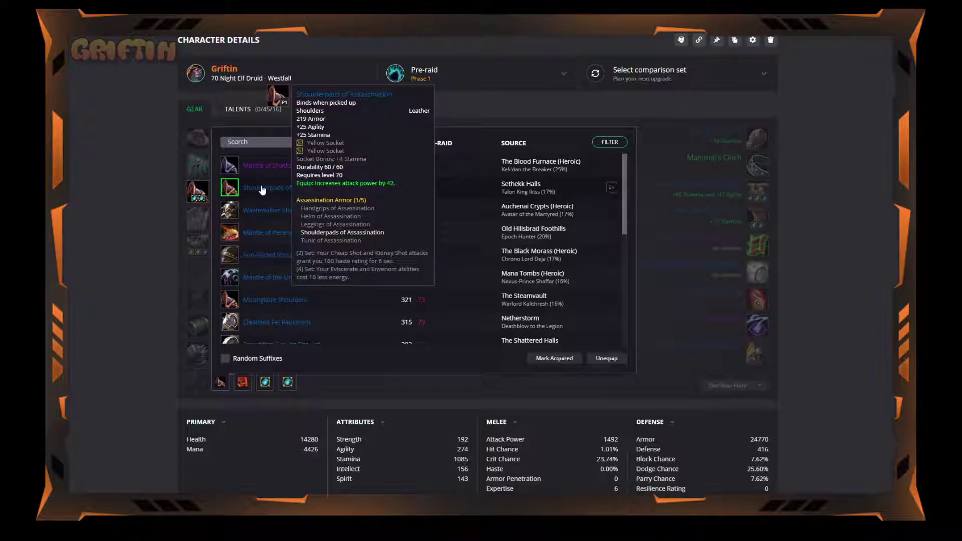
click(102, 171)
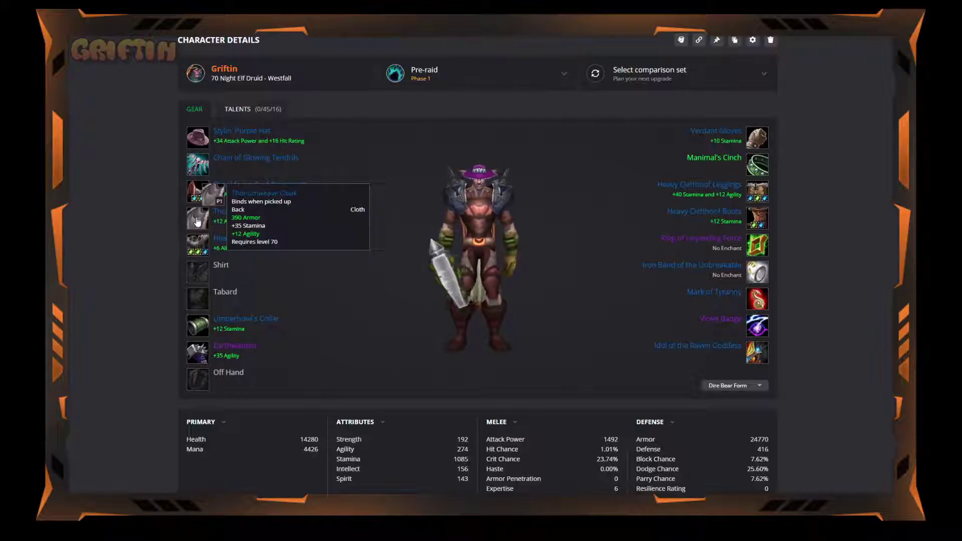
click(197, 219)
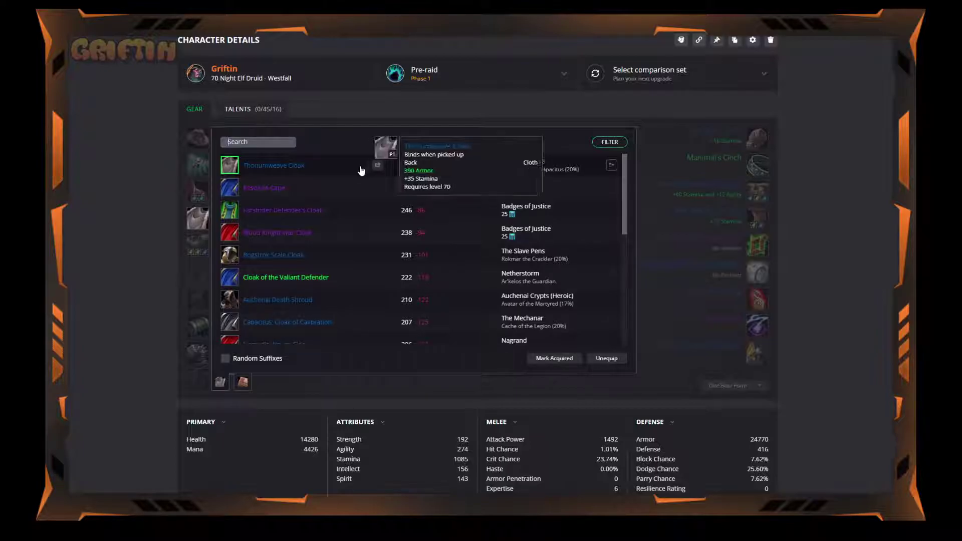
mouse_move(233, 187)
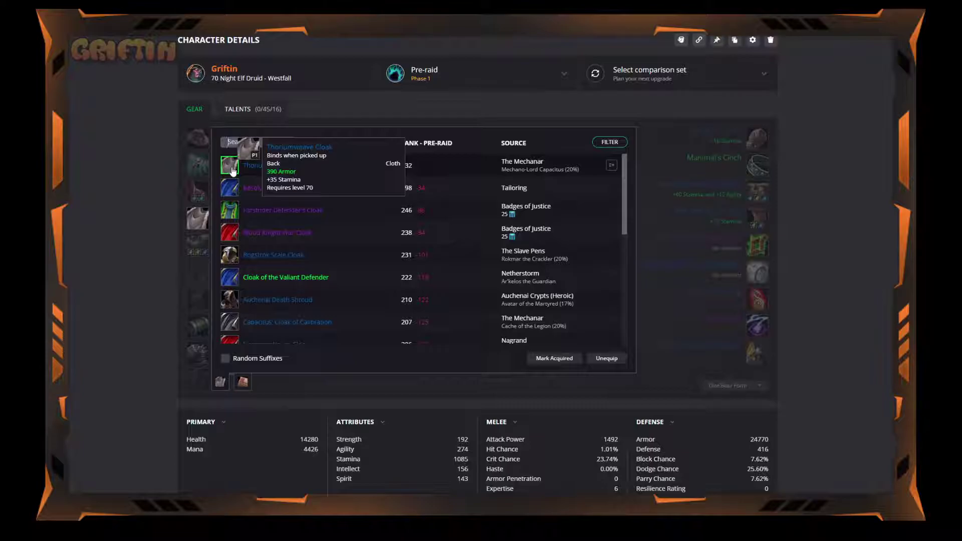
click(120, 179)
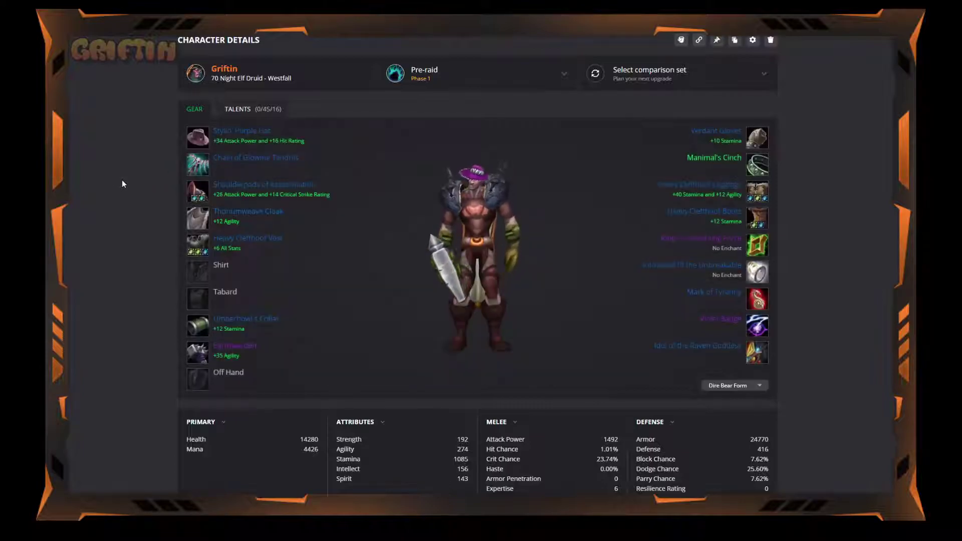
Inspect the Heavy Clefthoof Vest's stats and view the druid's talent build
mouse_move(203, 248)
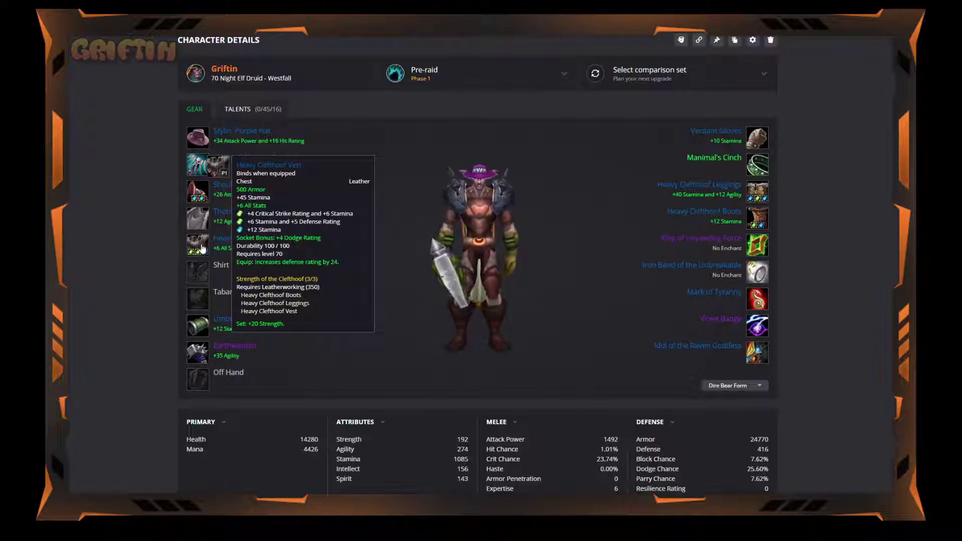
mouse_move(471, 283)
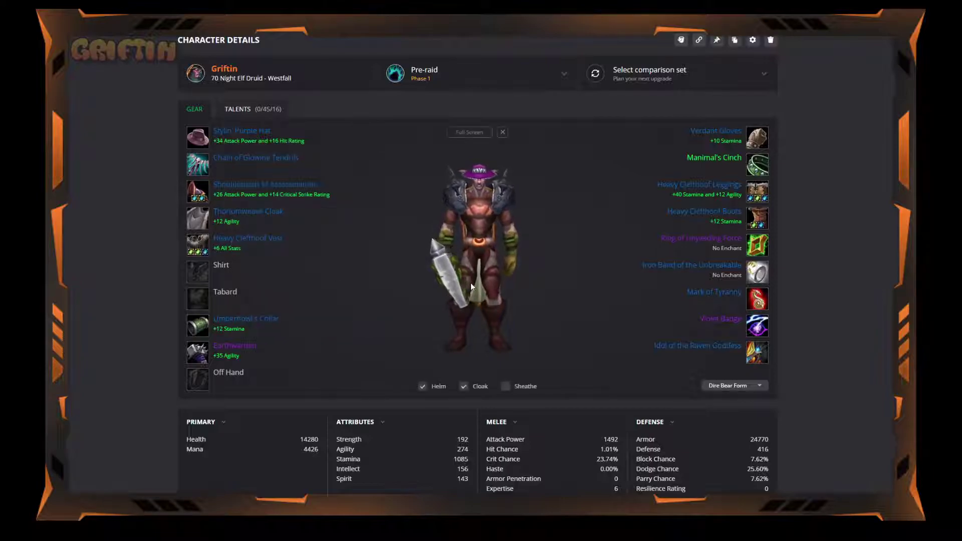
click(237, 108)
mouse_move(492, 299)
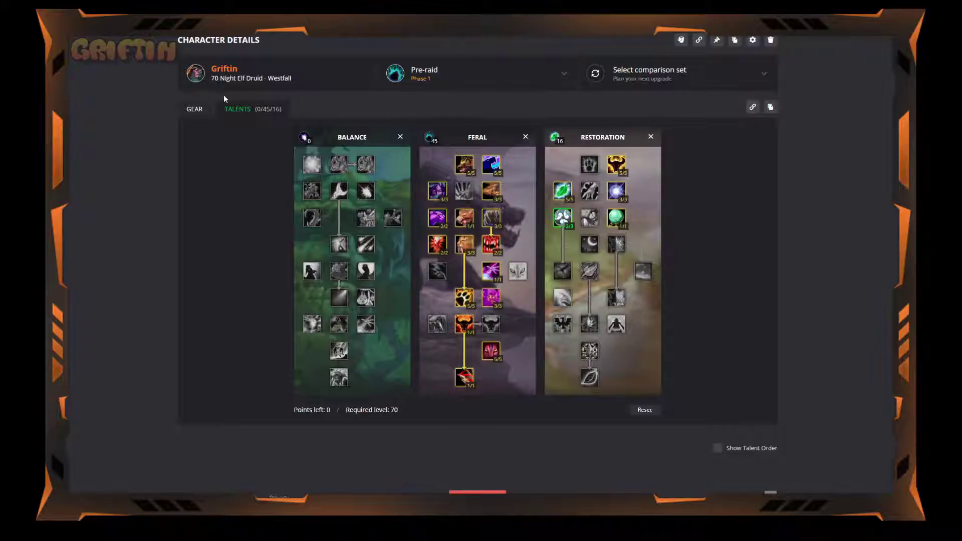
Return to the gear overview and check the defense rating and the Heavy Clefthoof Vest's details
click(202, 110)
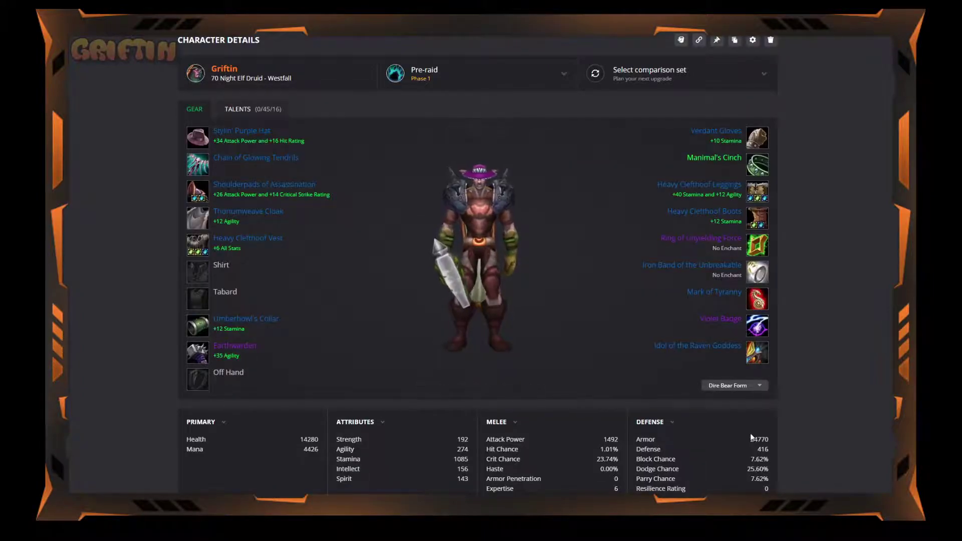
mouse_move(759, 450)
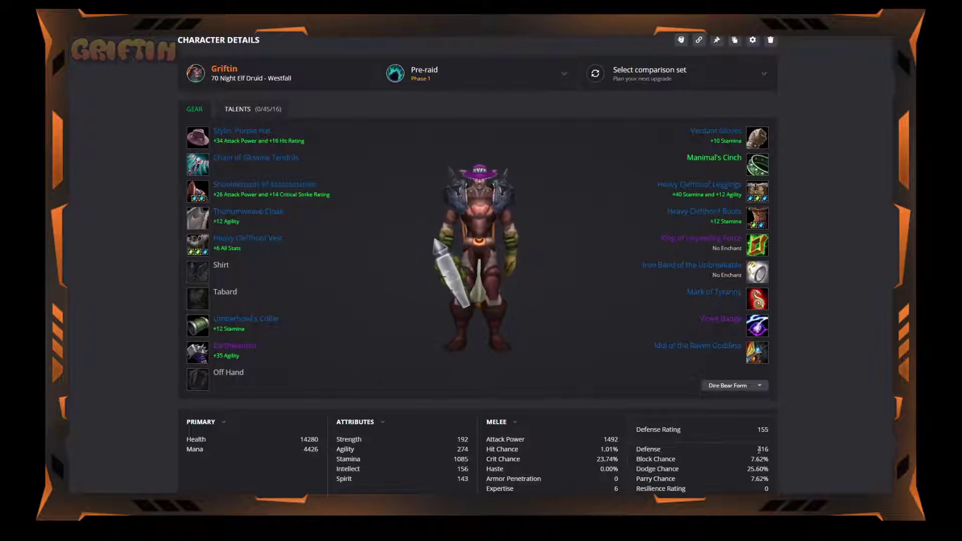
mouse_move(356, 254)
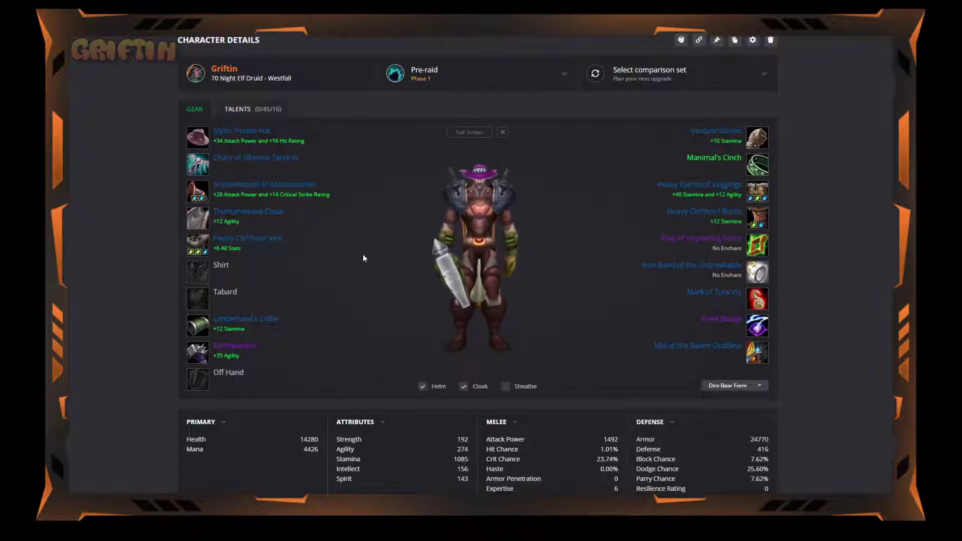
mouse_move(220, 223)
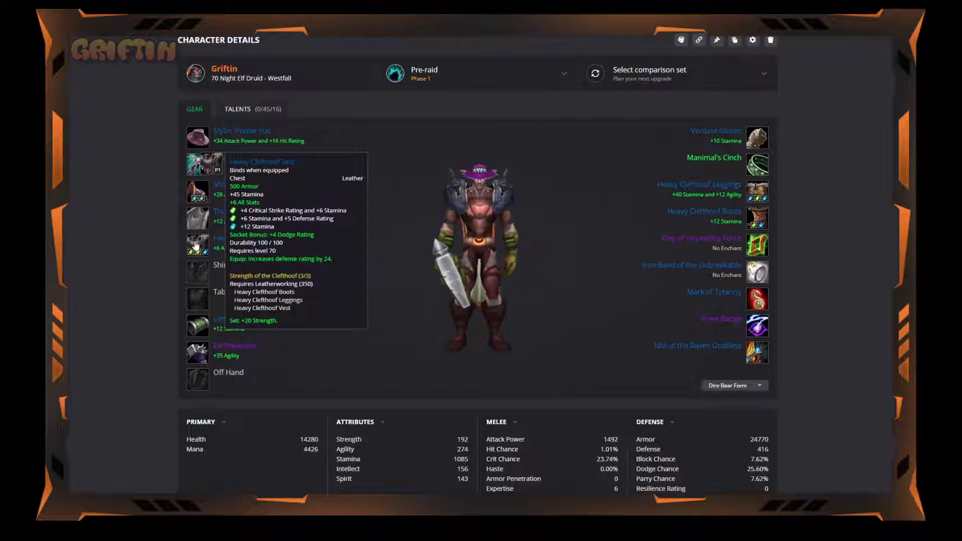
Review the wrist-slot alternatives, checking the stats and source of Umberhowl's Collar against the other bracers
mouse_move(202, 327)
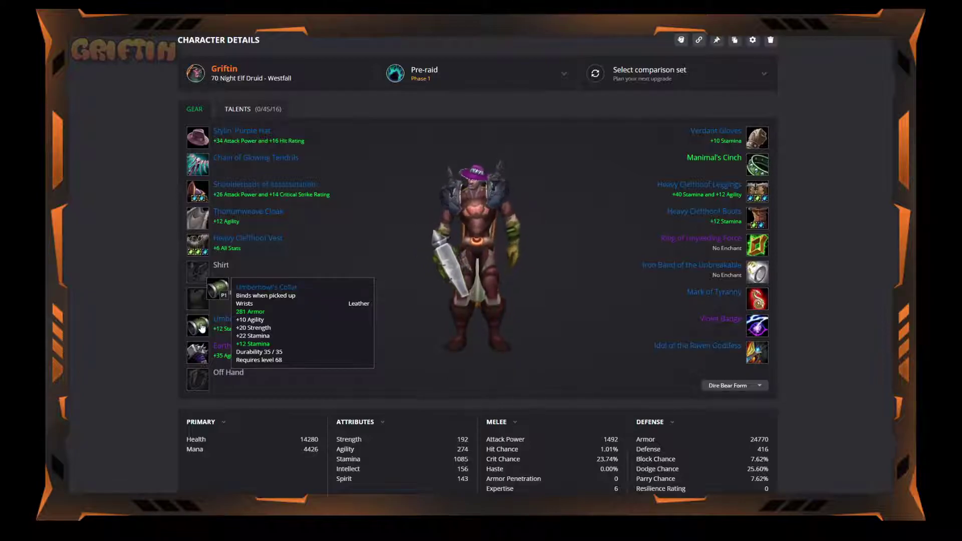
click(202, 327)
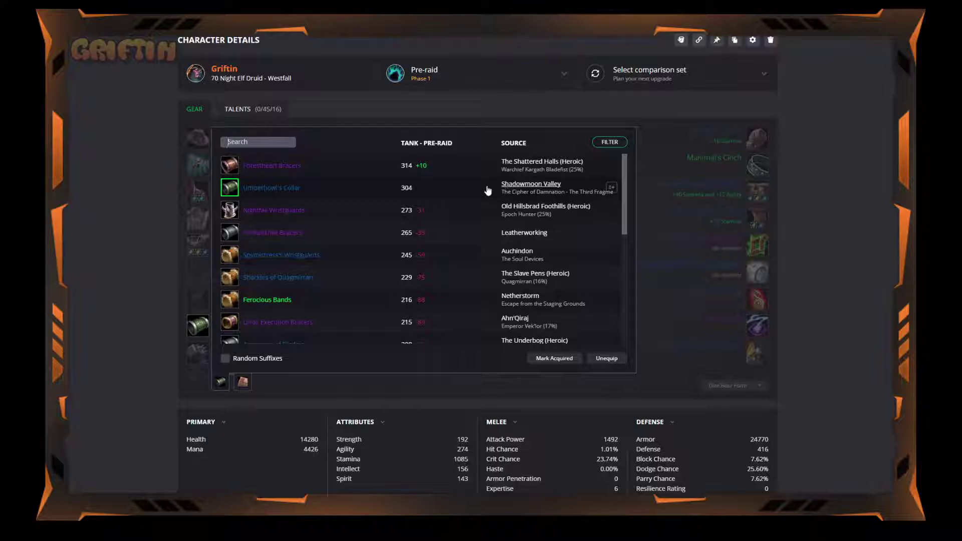
mouse_move(300, 188)
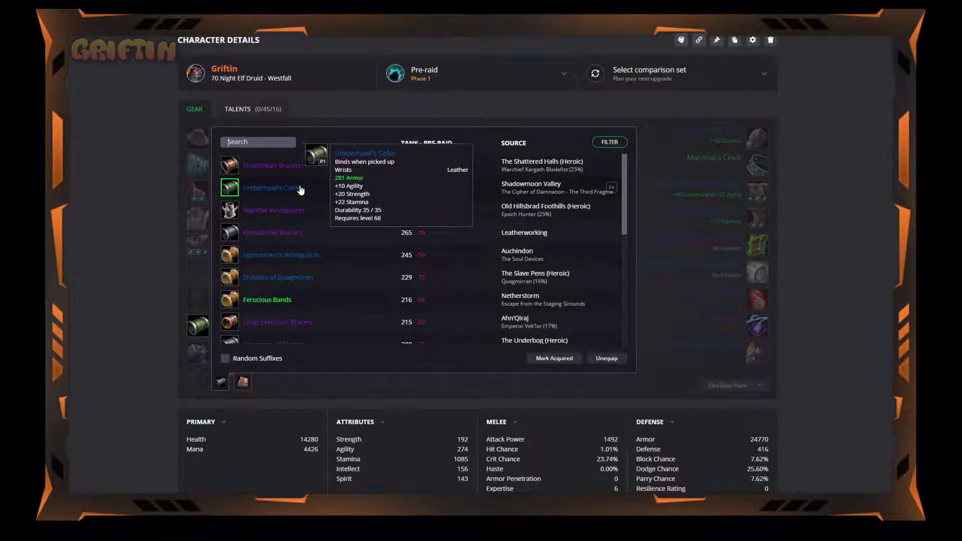
mouse_move(276, 167)
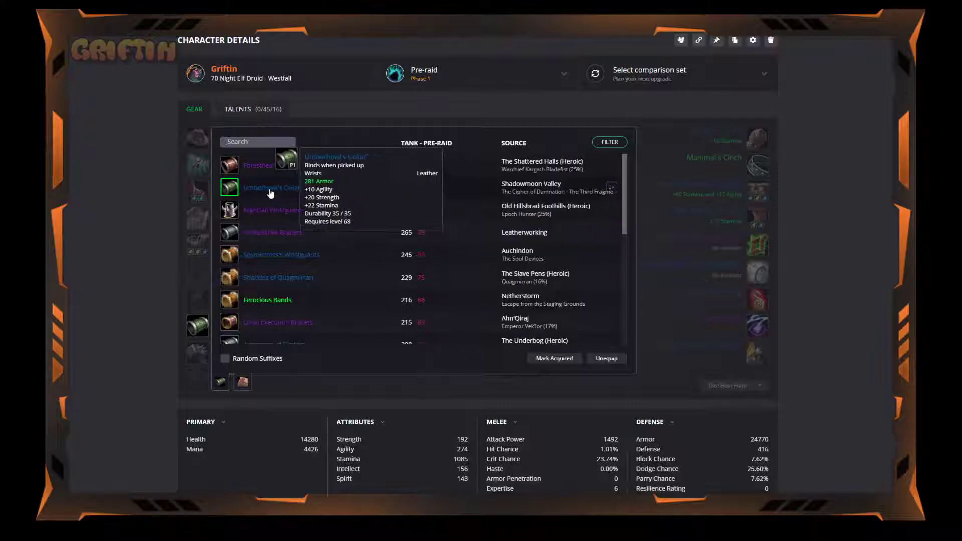
click(181, 199)
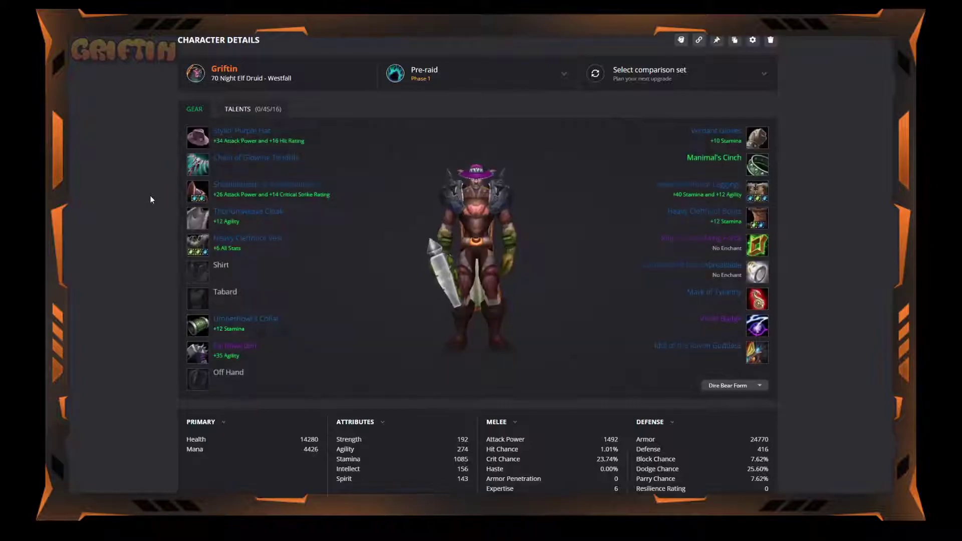
Review the weapon list, checking Earthwarden's stats and its source against the other two-handed options
click(195, 359)
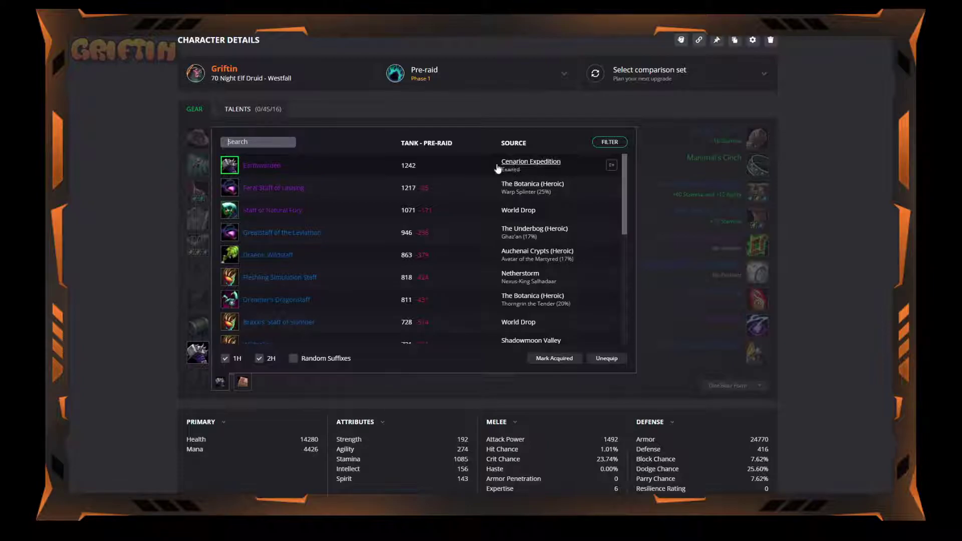
mouse_move(230, 166)
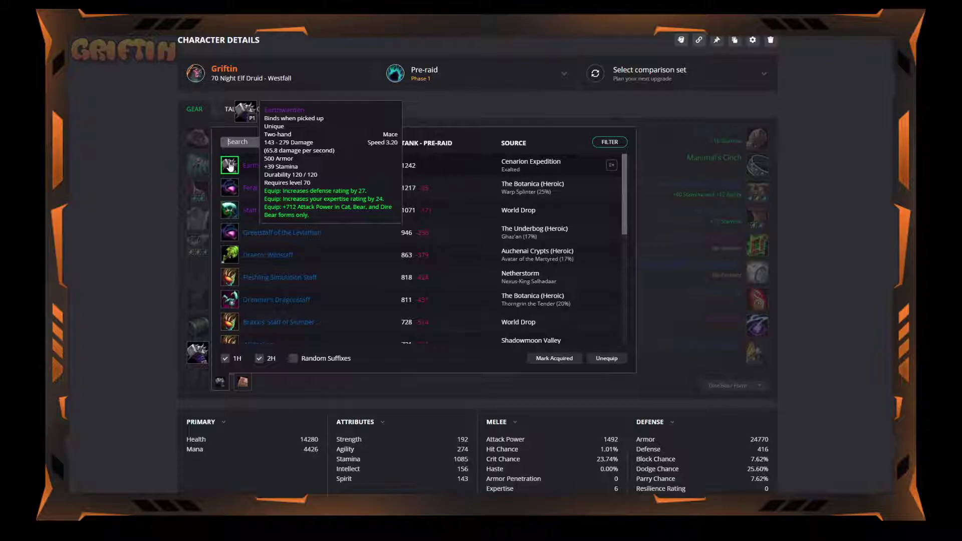
click(161, 175)
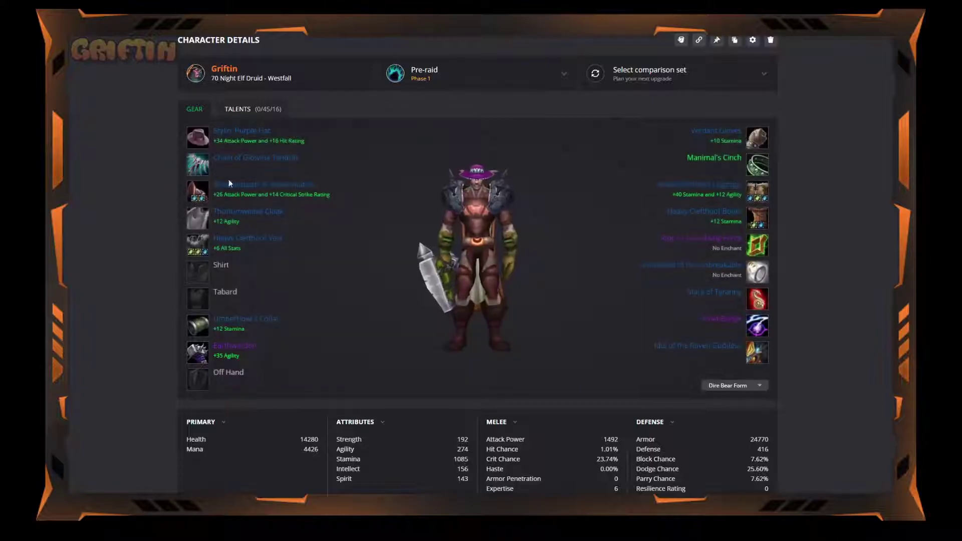
Review the hand-slot list, comparing the stats of Verdant Gloves with Wastewalker Gloves
click(756, 139)
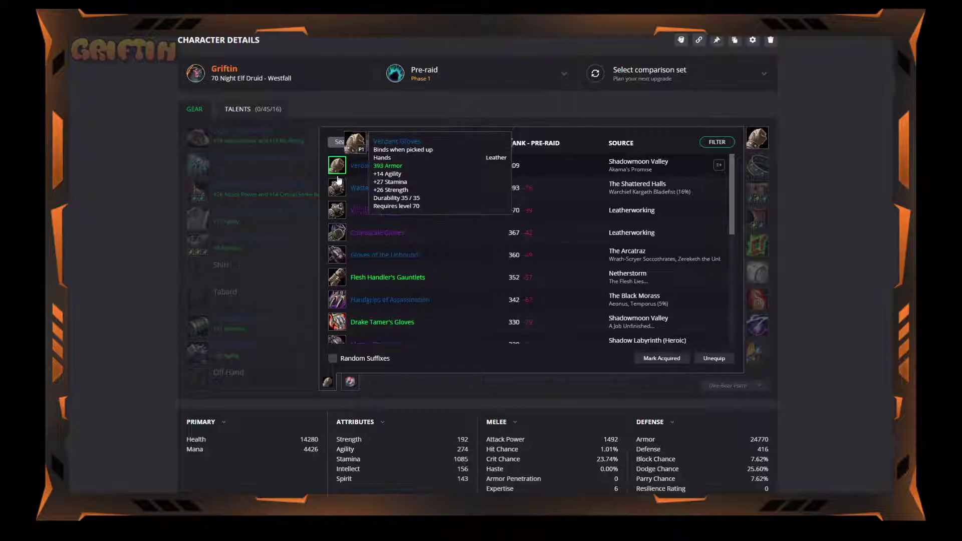
mouse_move(338, 188)
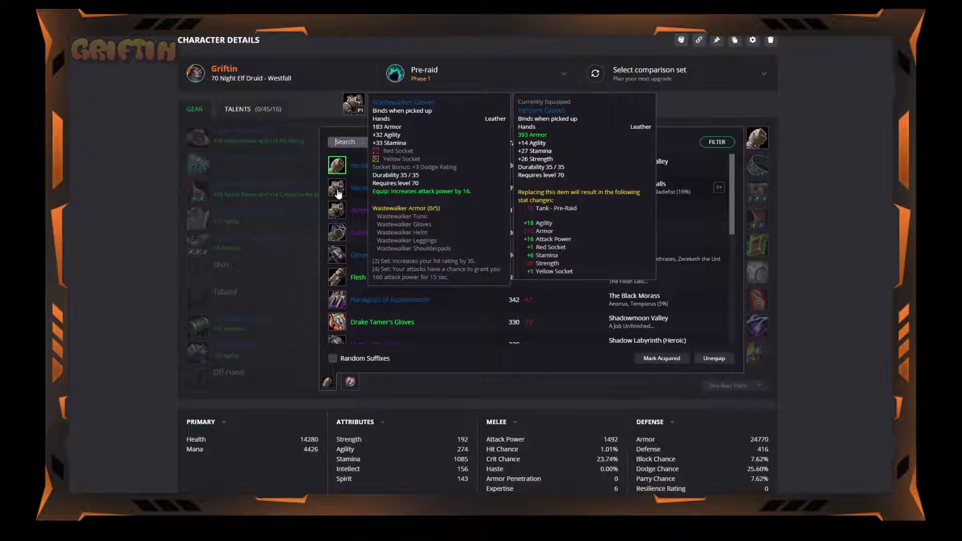
click(167, 180)
Review the waist-slot alternatives, checking the stats and source of Manimal's Cinch against the higher-rated belts
mouse_move(754, 161)
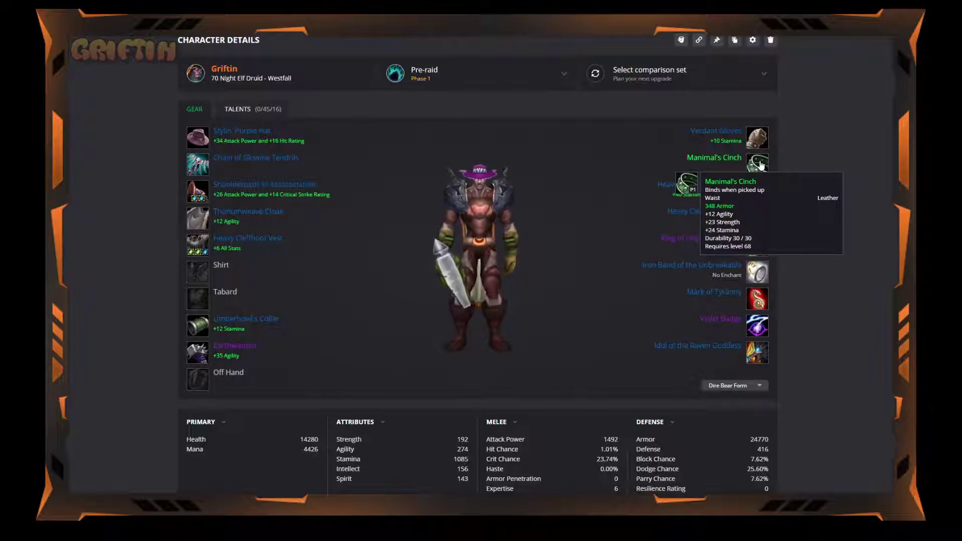
click(761, 165)
mouse_move(335, 233)
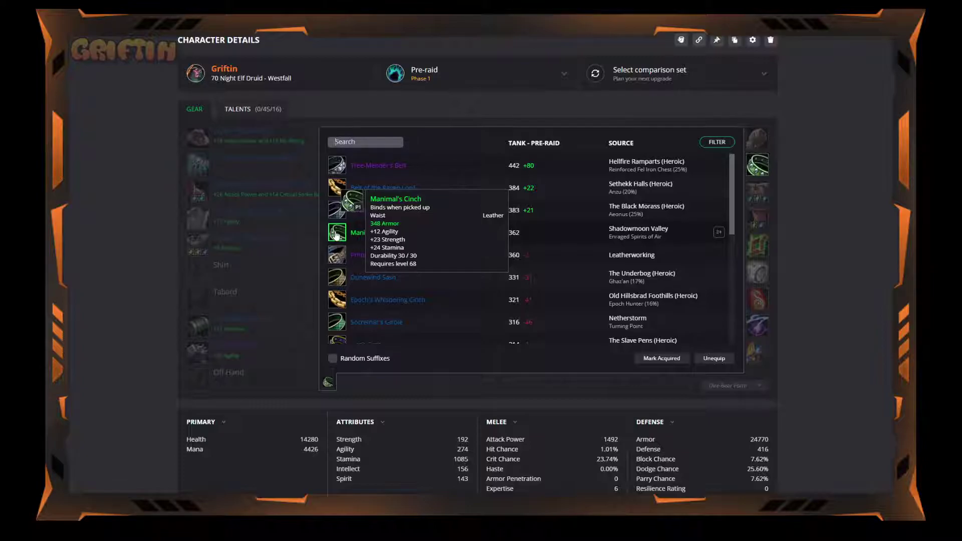
mouse_move(336, 171)
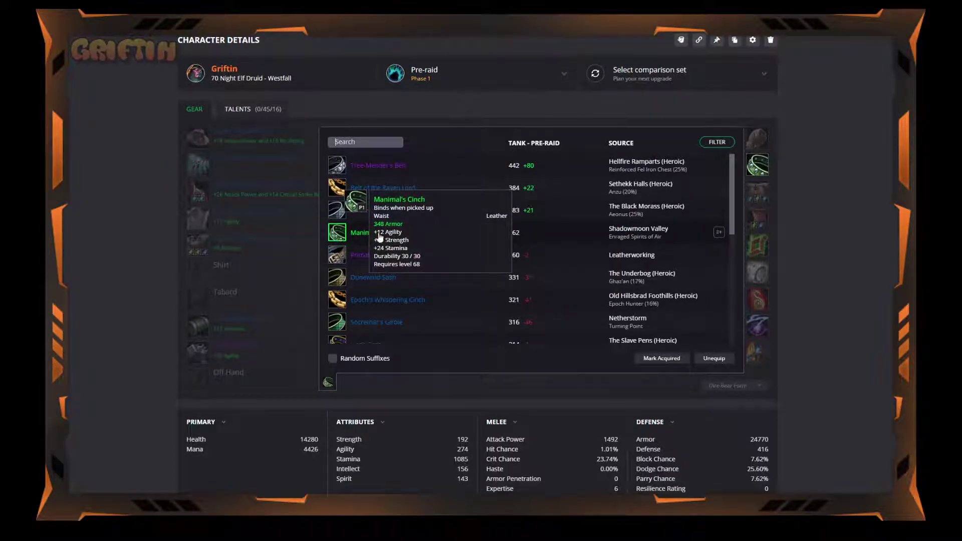
click(131, 157)
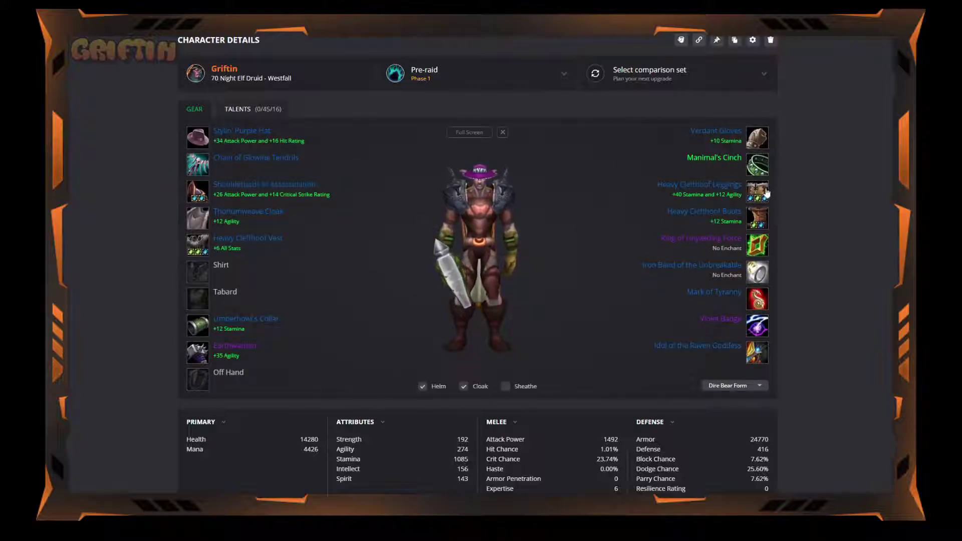
Inspect the Heavy Clefthoof Leggings and Boots, and compare the Ring of Unyielding Force with the other rings and their sources
mouse_move(762, 193)
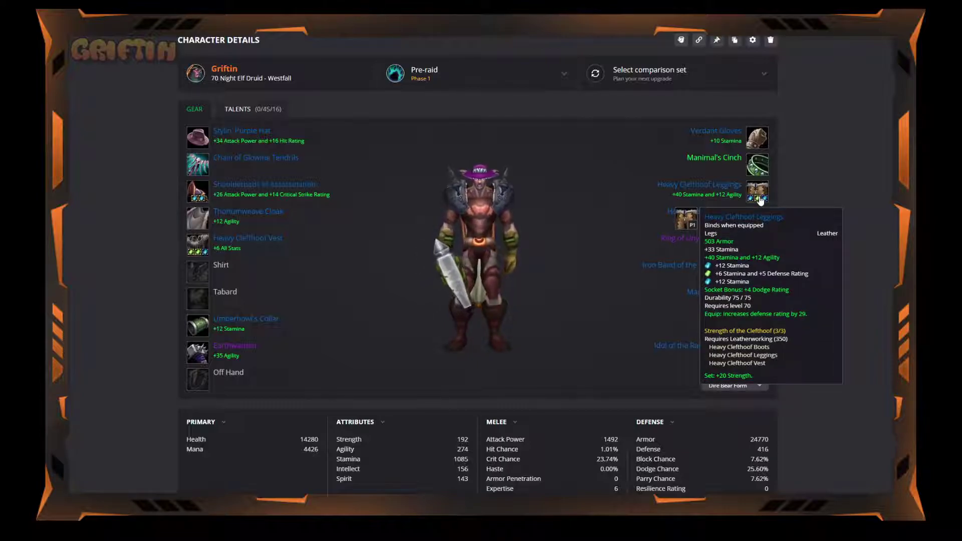
mouse_move(756, 222)
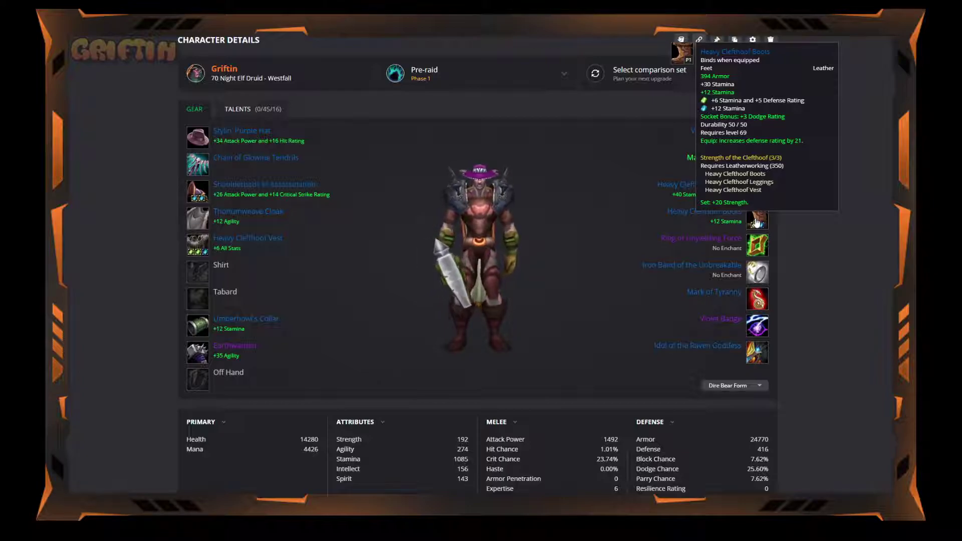
mouse_move(754, 244)
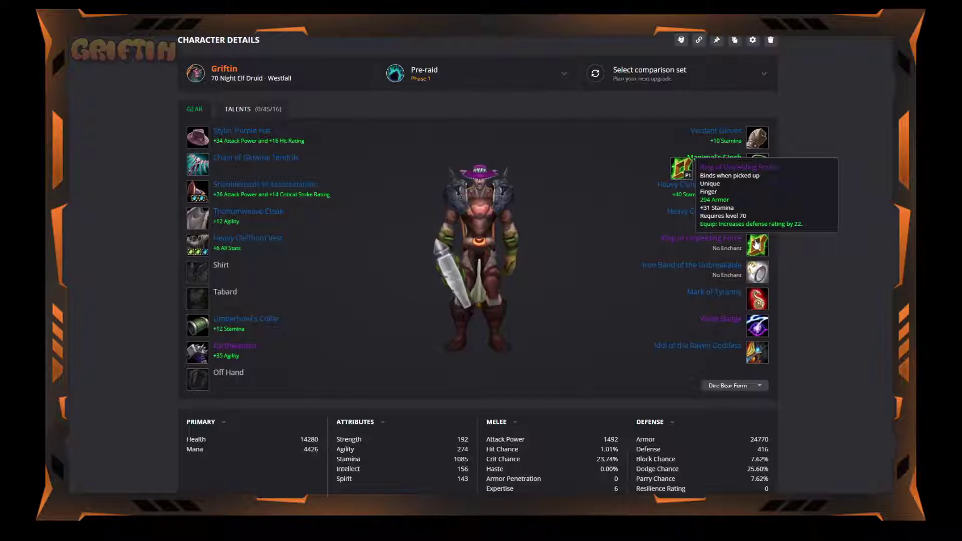
click(756, 244)
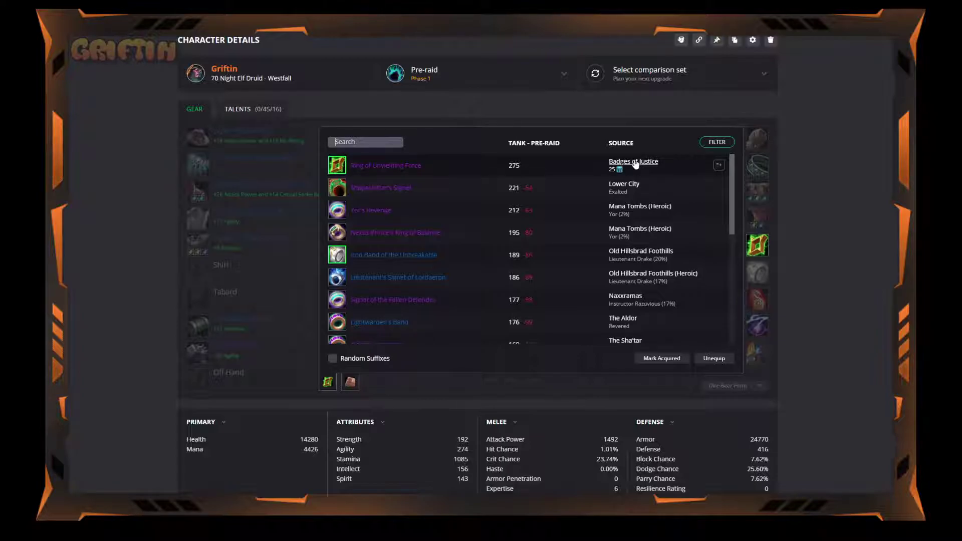
mouse_move(348, 210)
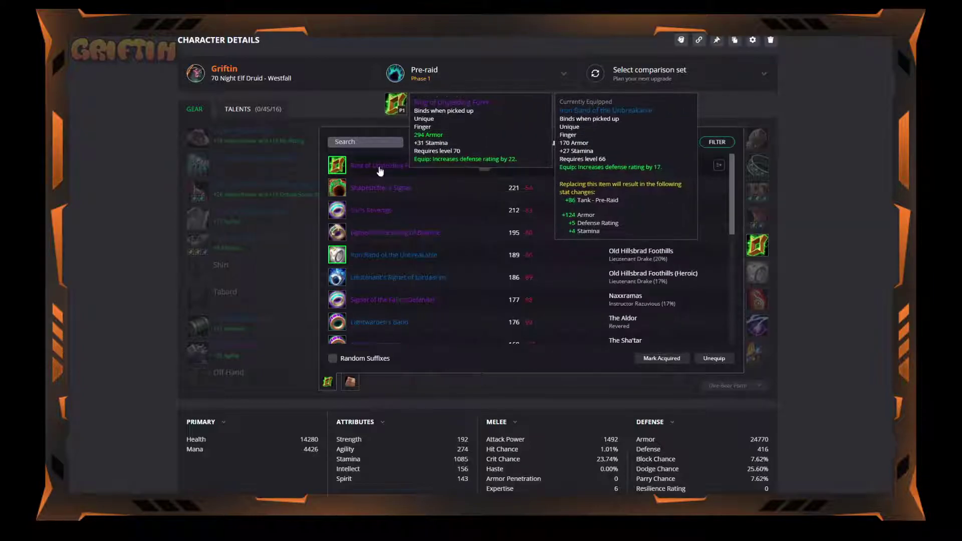
Equip Yor's Revenge in the first ring slot and Necklace of the Juggernaut in the neck slot, and check the defense value
click(365, 208)
click(221, 166)
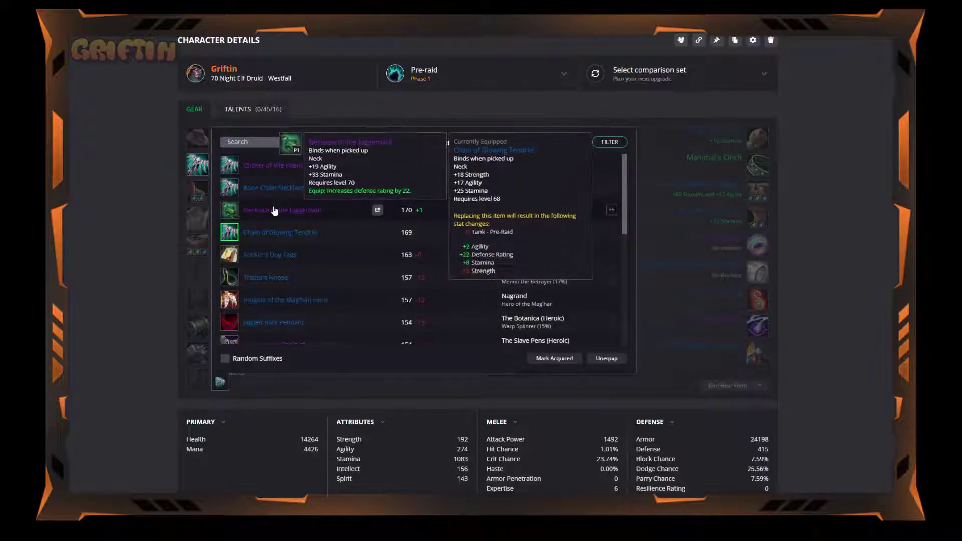
click(273, 210)
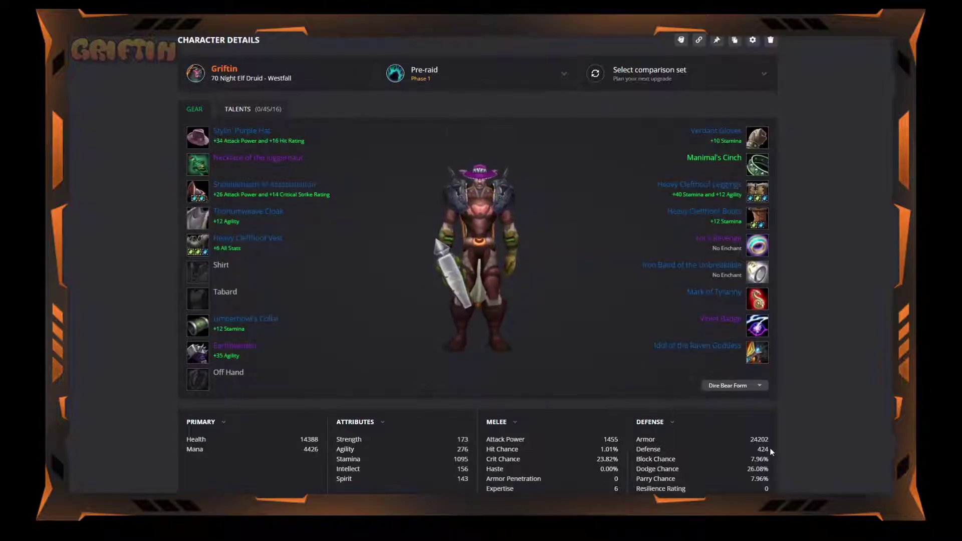
mouse_move(762, 448)
mouse_move(533, 236)
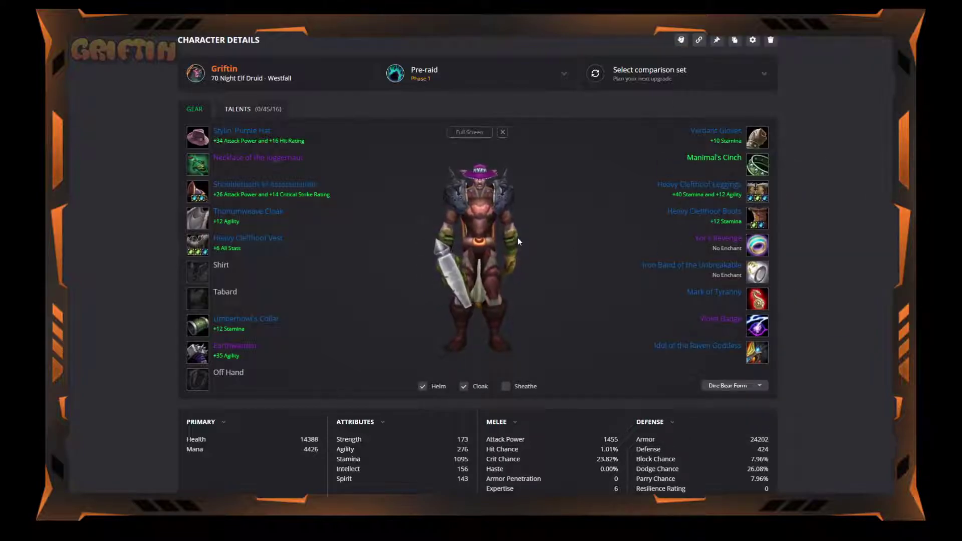
Restore the Ring of Unyielding Force in the first ring slot and the Chain of Glowing Tendrils in the neck slot
mouse_move(654, 269)
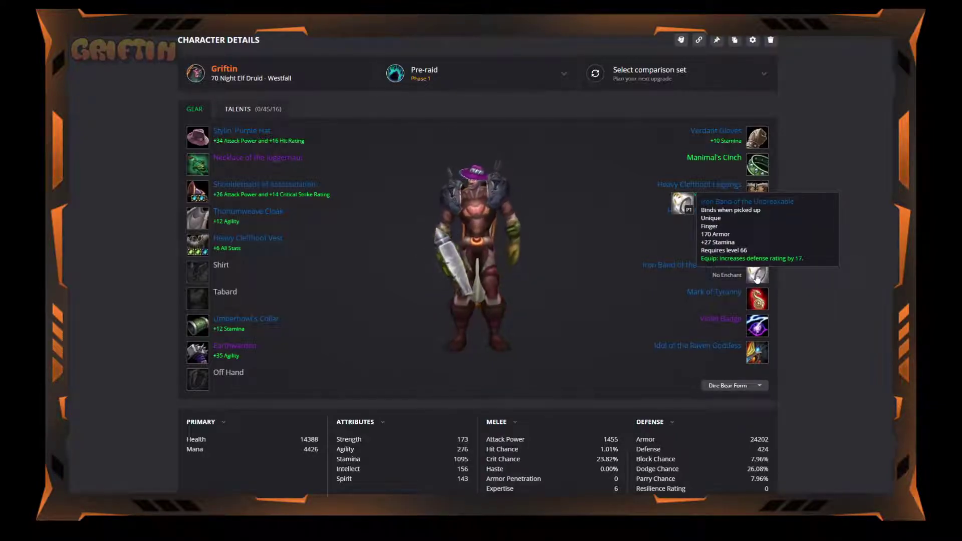
click(757, 277)
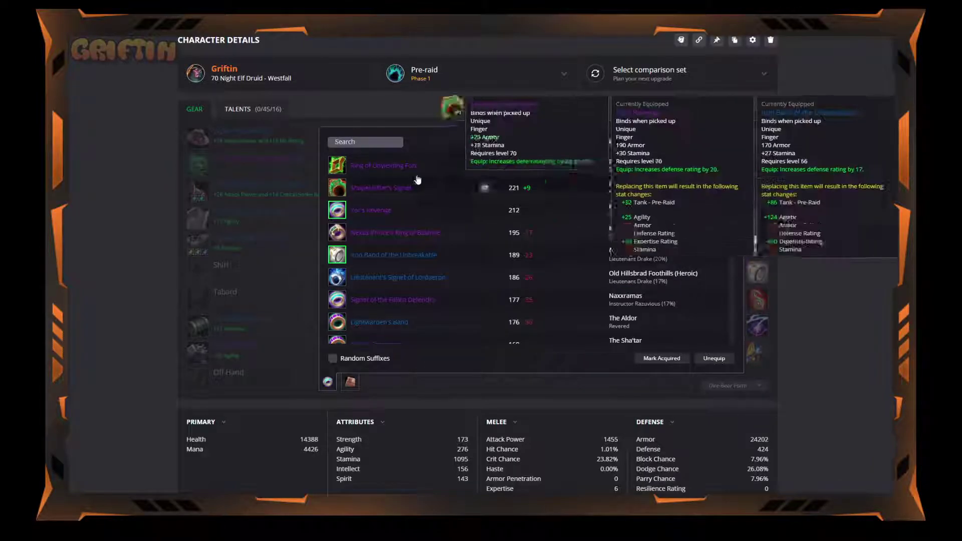
click(394, 166)
click(221, 163)
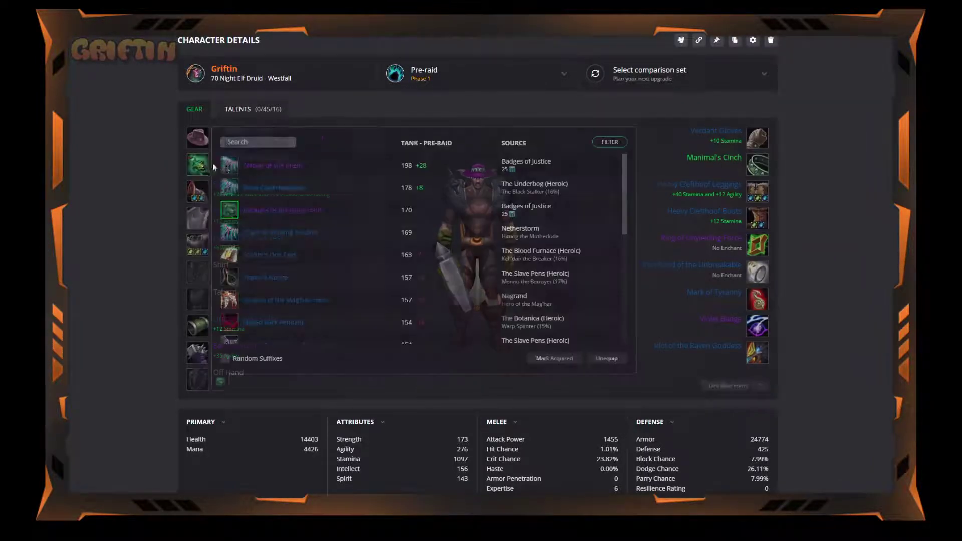
click(281, 210)
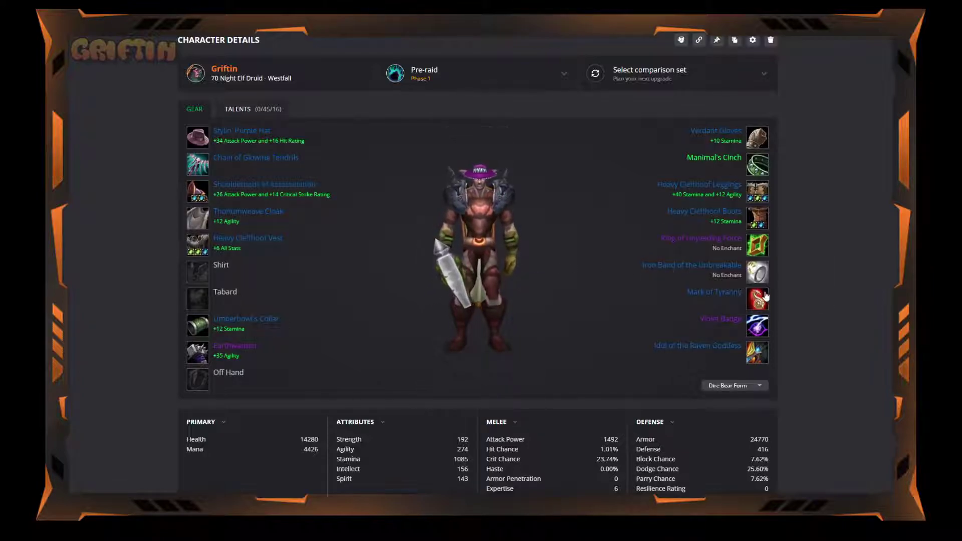
Review the trinket alternatives to Mark of Tyranny, checking Argussian Compass and searching the list for "figuri"
mouse_move(765, 296)
mouse_move(757, 278)
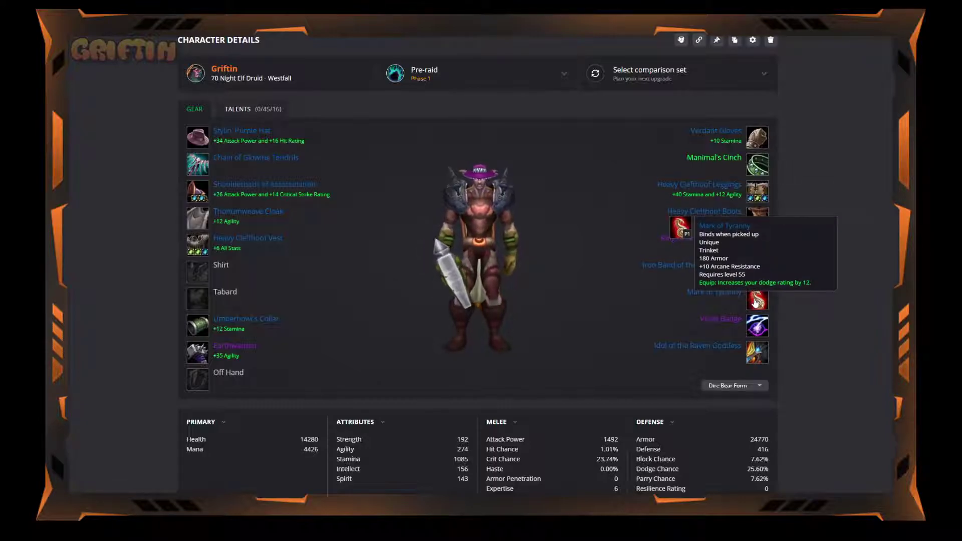
click(756, 300)
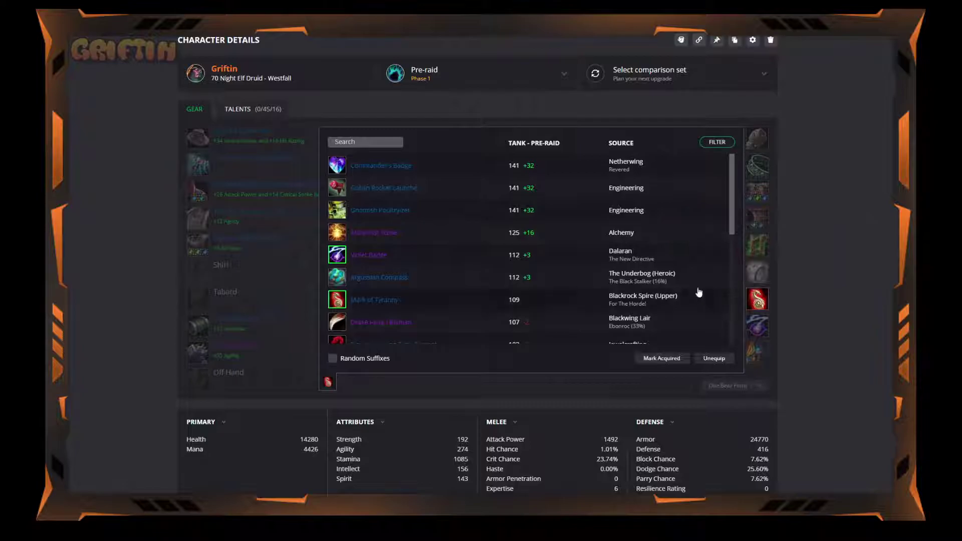
mouse_move(393, 303)
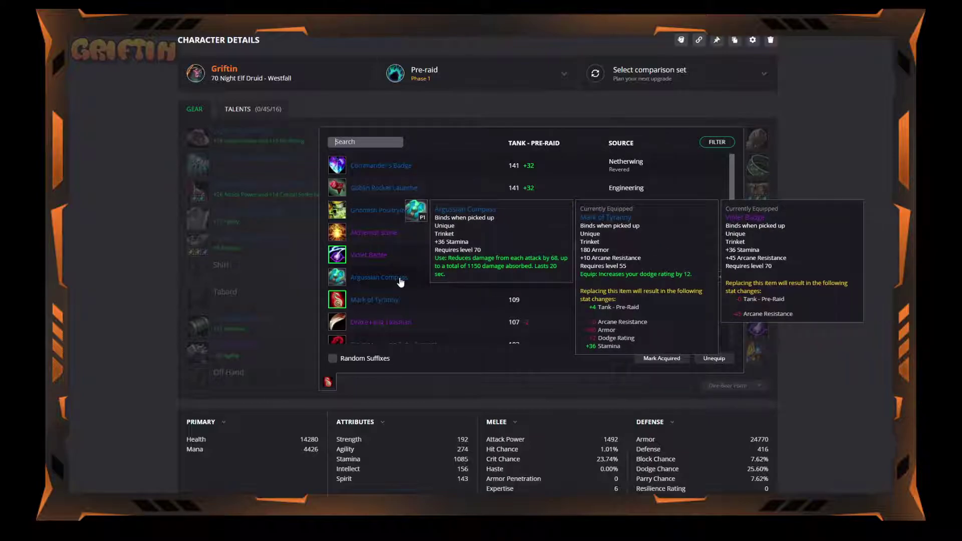
click(363, 142)
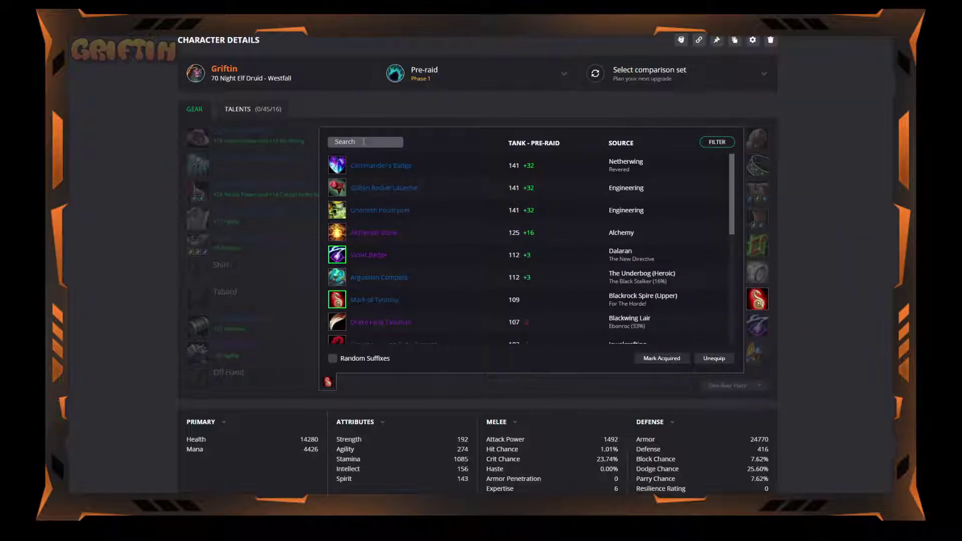
text(figuri)
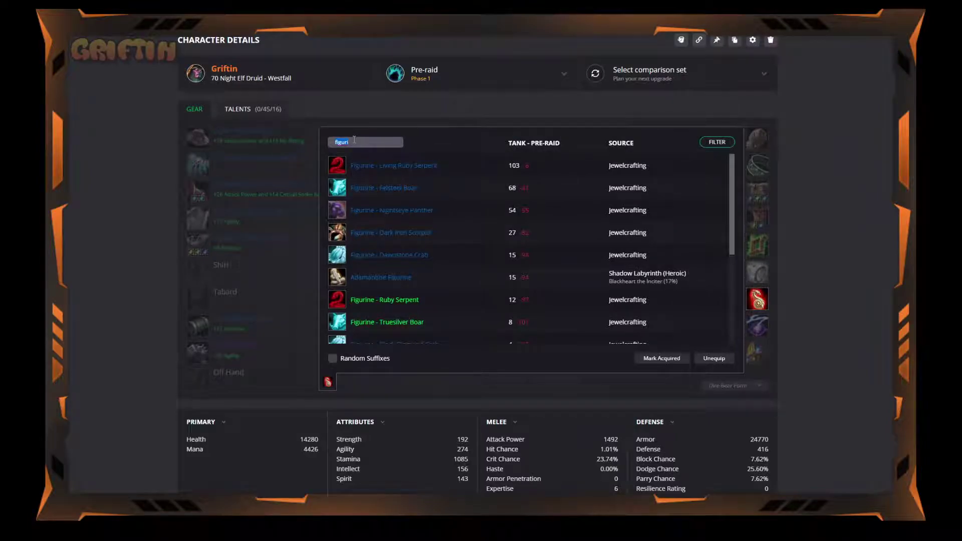
Search the trinkets for "styleen", equip Styleen's Impeding Scarab in place of Mark of Tyranny, and inspect its stats
text(styleen)
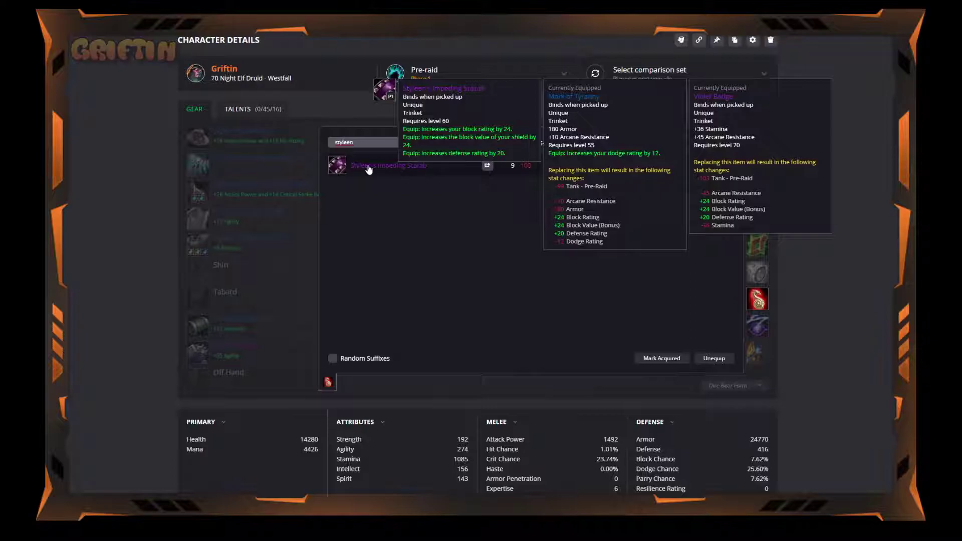
click(368, 168)
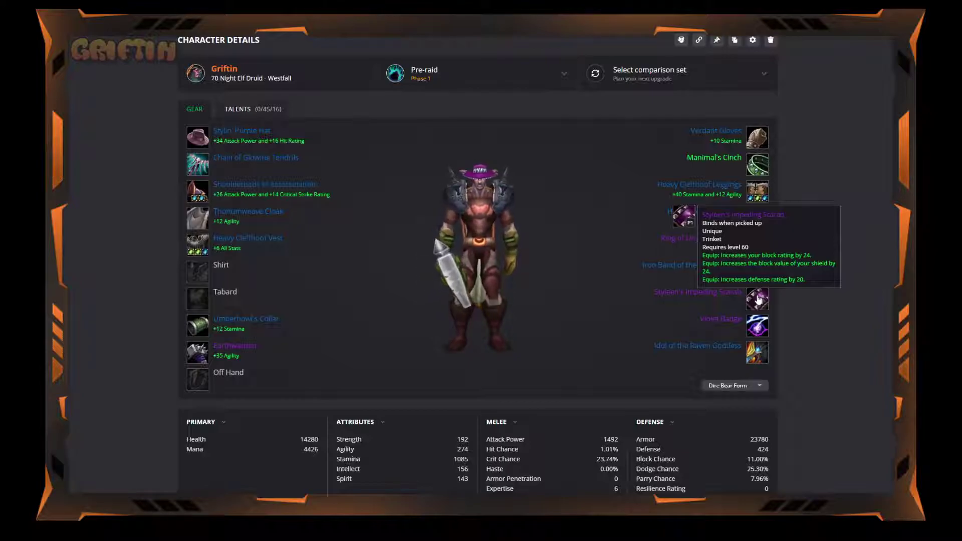
scroll(761, 428, down, 2)
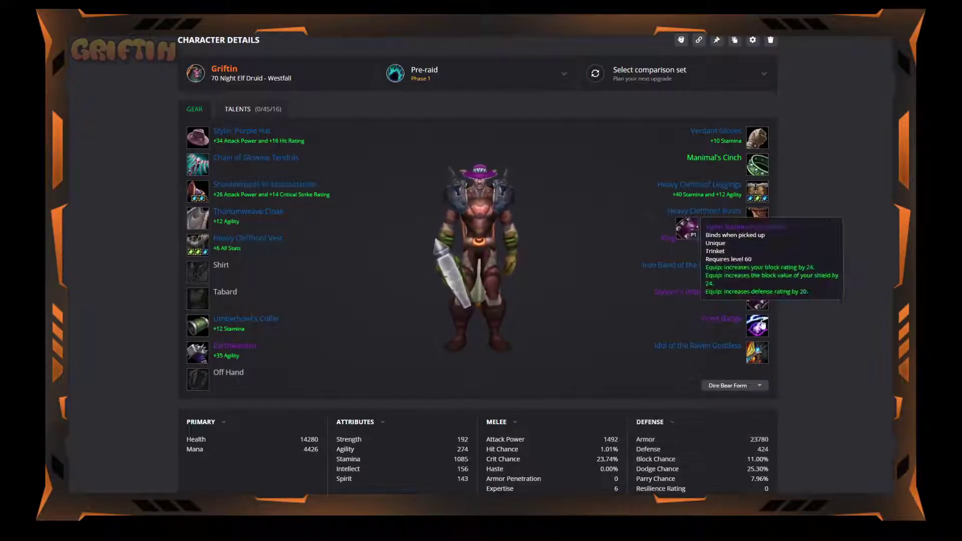
mouse_move(755, 226)
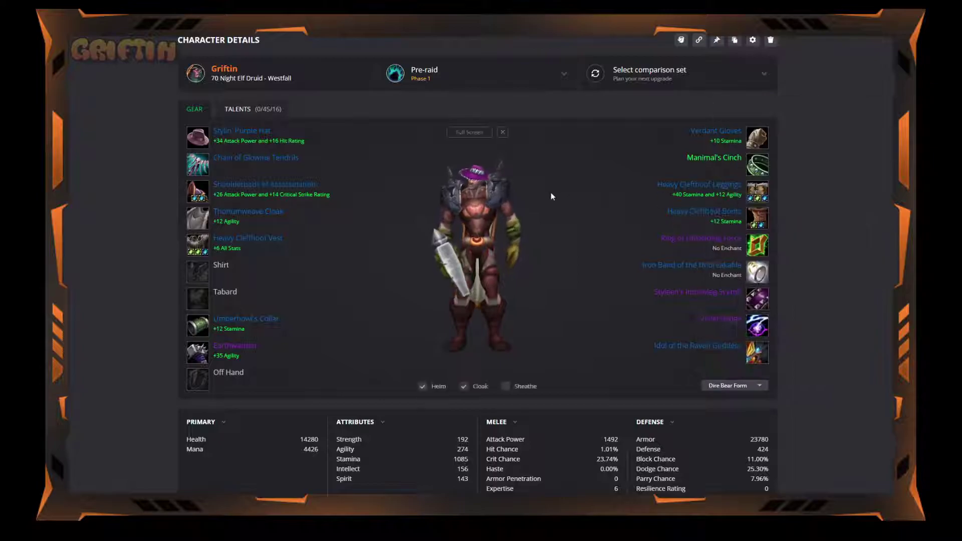
mouse_move(755, 302)
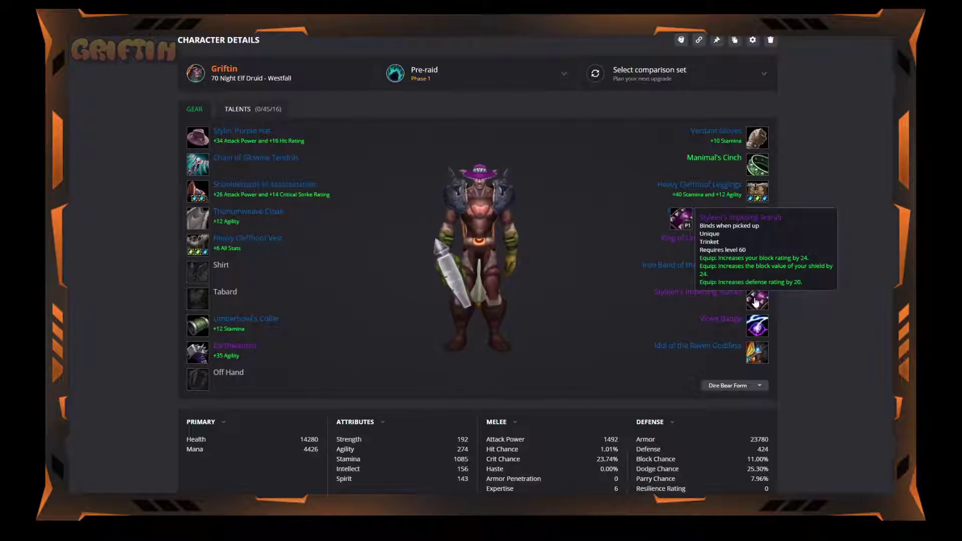
Re-equip Mark of Tyranny in the first trinket slot in place of Styleen's Impeding Scarab
click(756, 302)
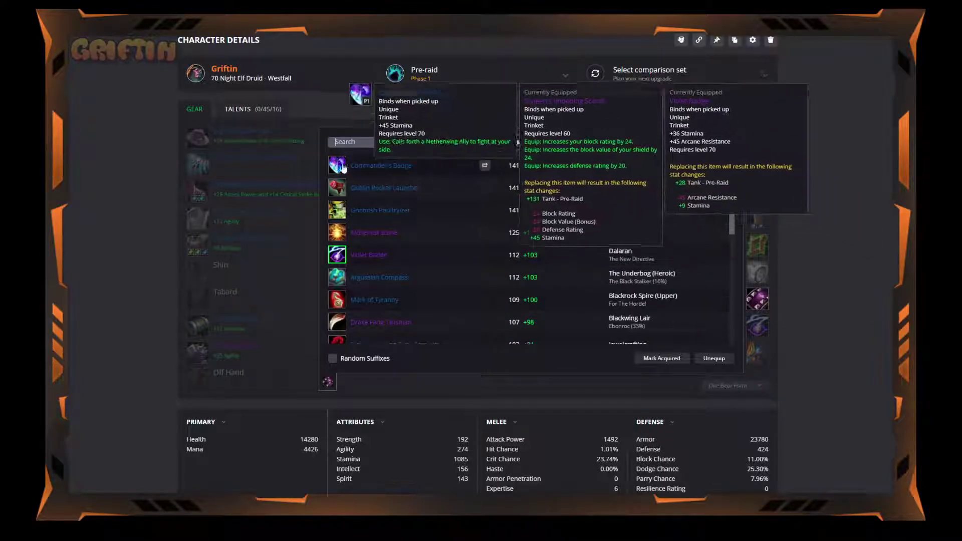
click(341, 299)
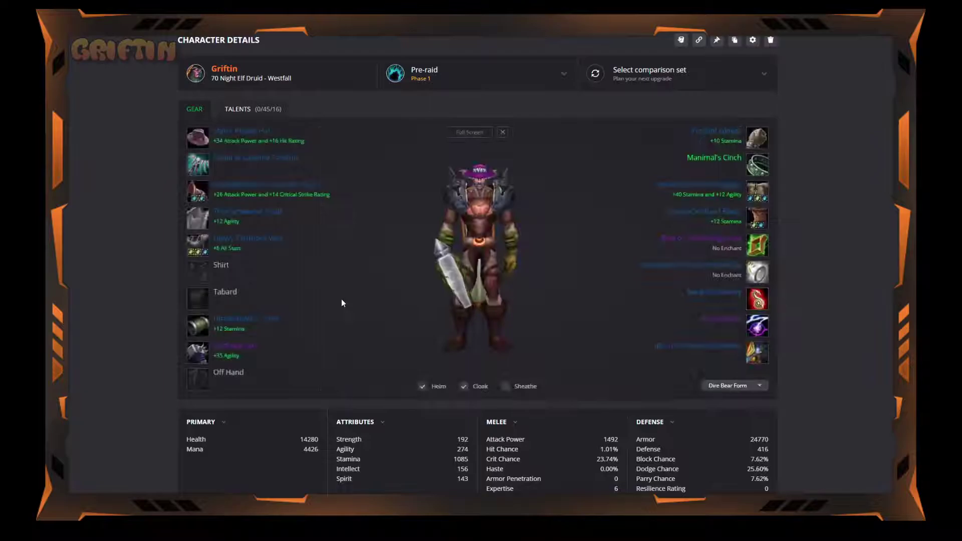
Review the second trinket slot's list, comparing the Violet Badge with Mark of Tyranny
click(758, 328)
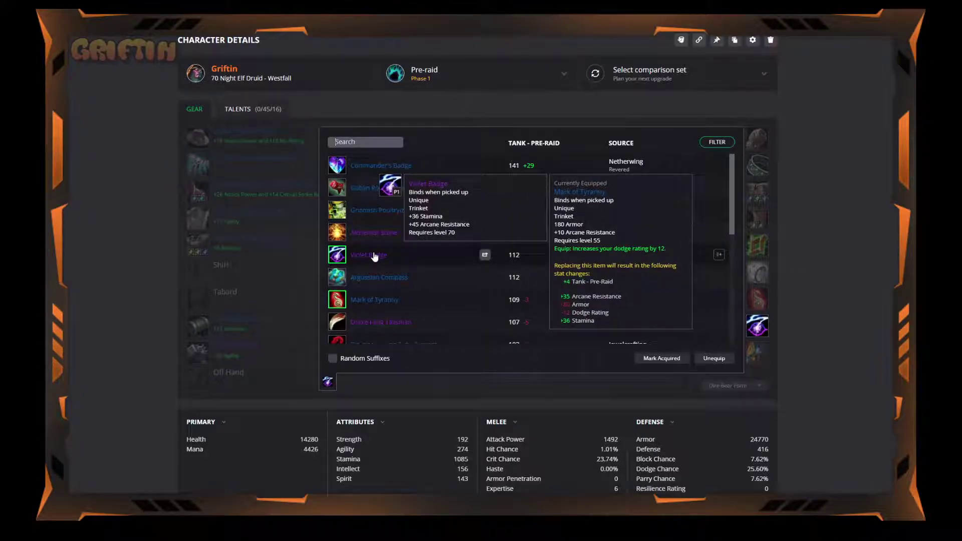
click(792, 278)
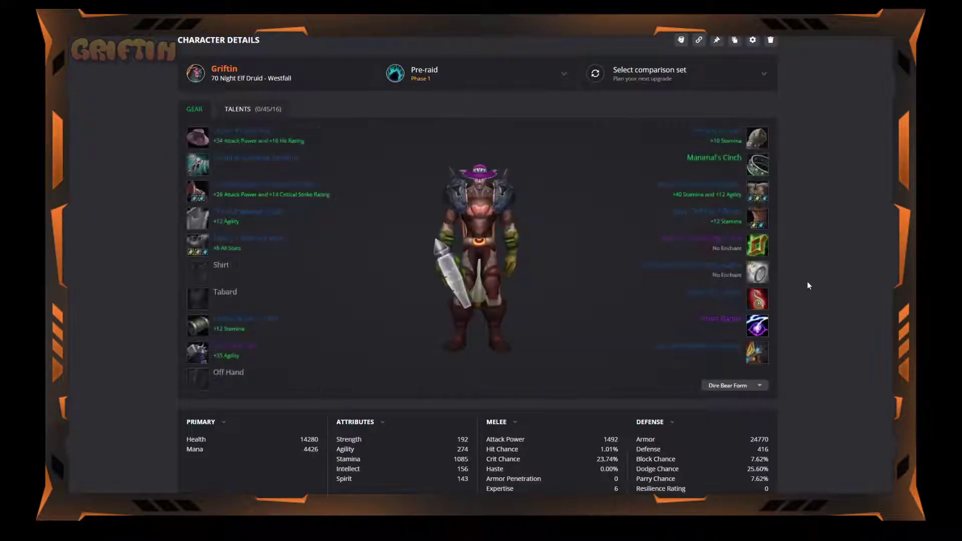
Browse the idol slot's list, checking the alternatives to Idol of the Raven Goddess and their sources
click(756, 356)
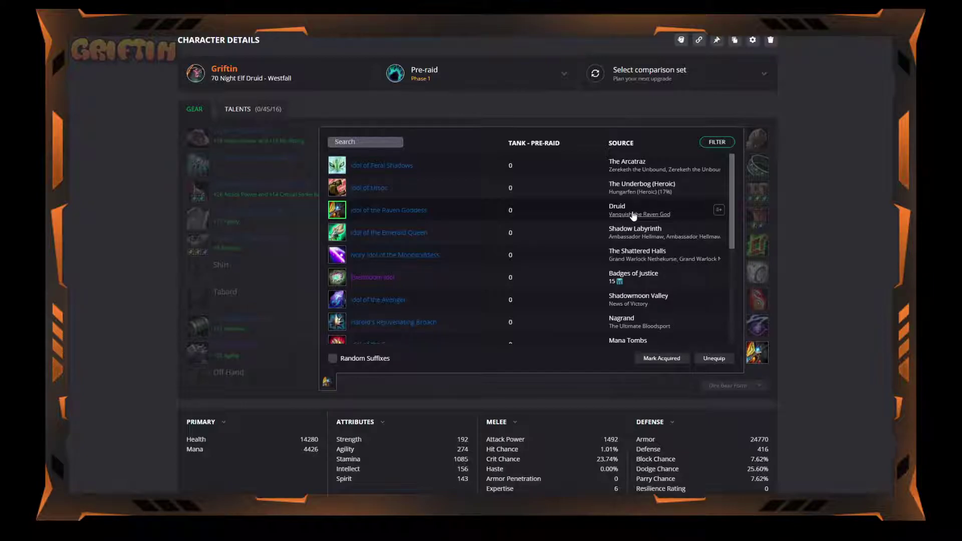
scroll(488, 209, down, 3)
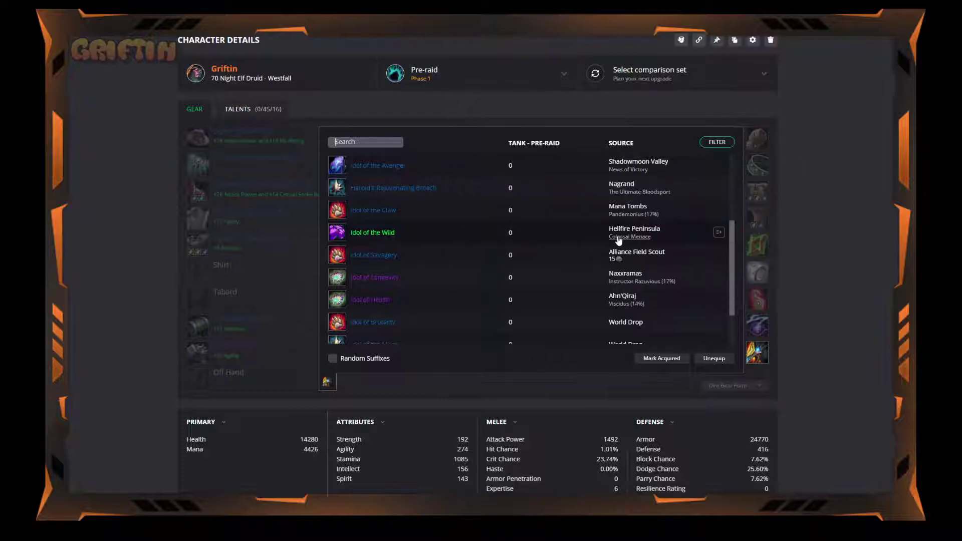
scroll(369, 234, down, 1)
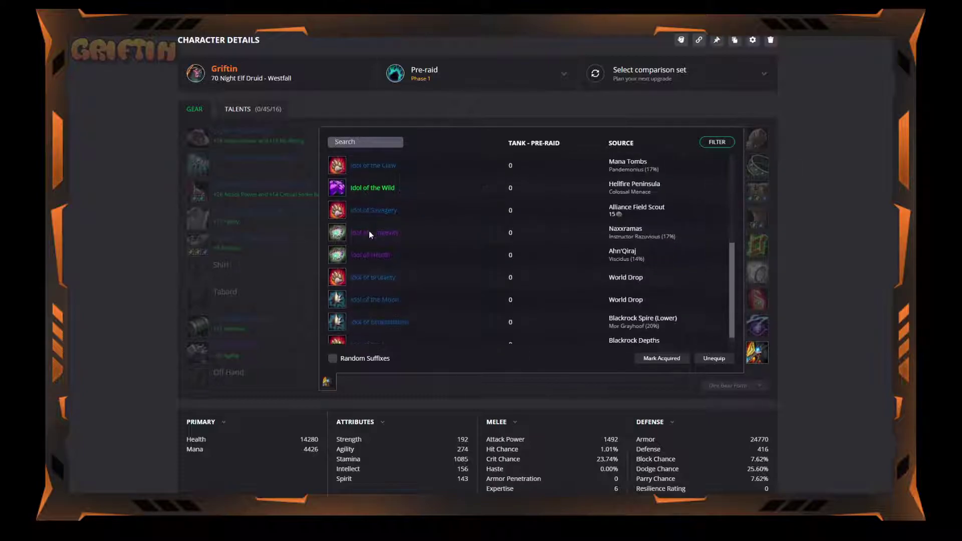
scroll(368, 268, up, 3)
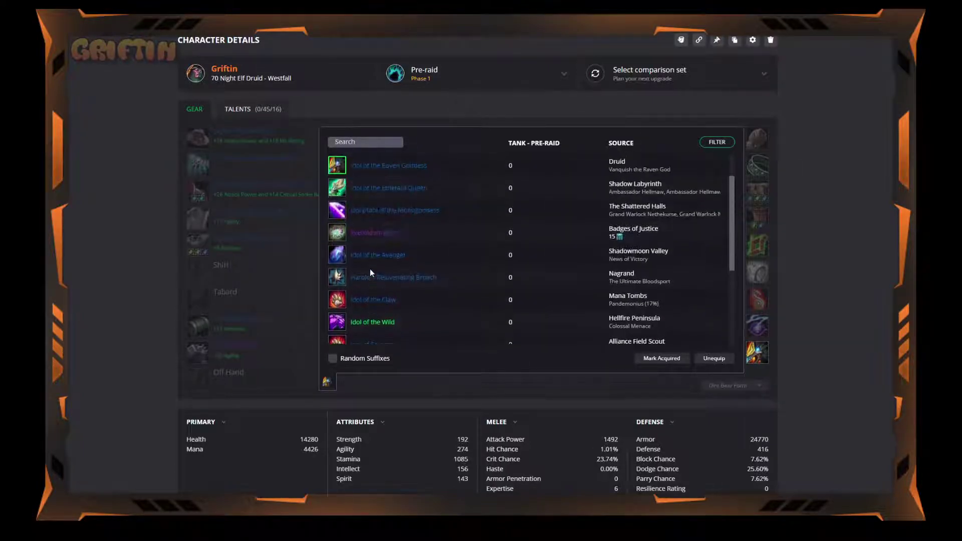
scroll(371, 270, up, 2)
scroll(381, 268, down, 2)
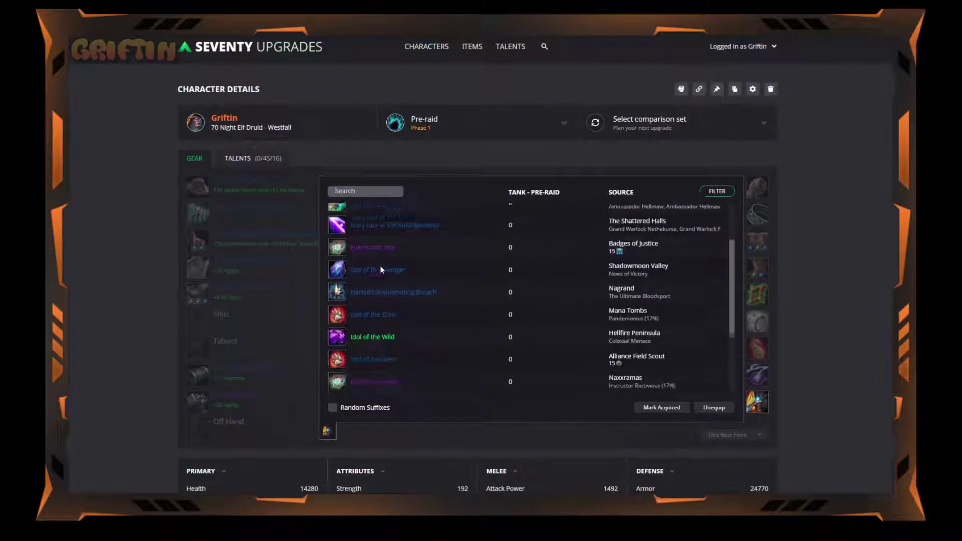
Compare Idol of Savagery, Idol of the Moon and Idol of Ursoc with the equipped idol, keeping Idol of the Raven Goddess
mouse_move(376, 307)
scroll(376, 308, down, 1)
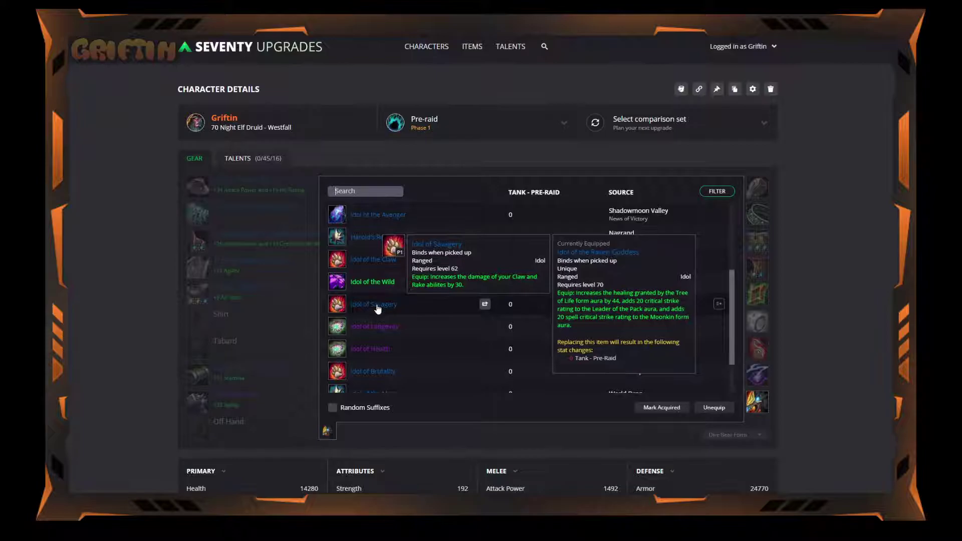
scroll(406, 335, down, 1)
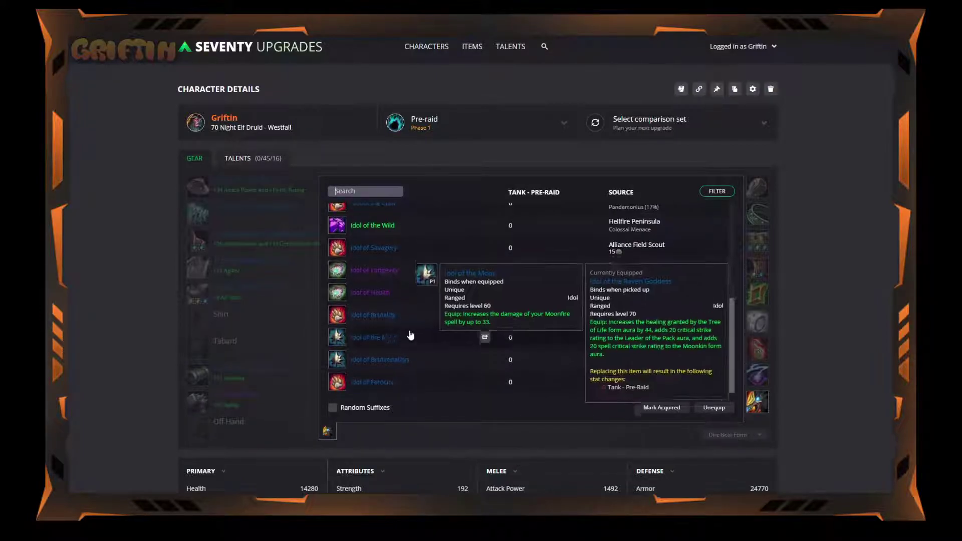
scroll(411, 334, up, 4)
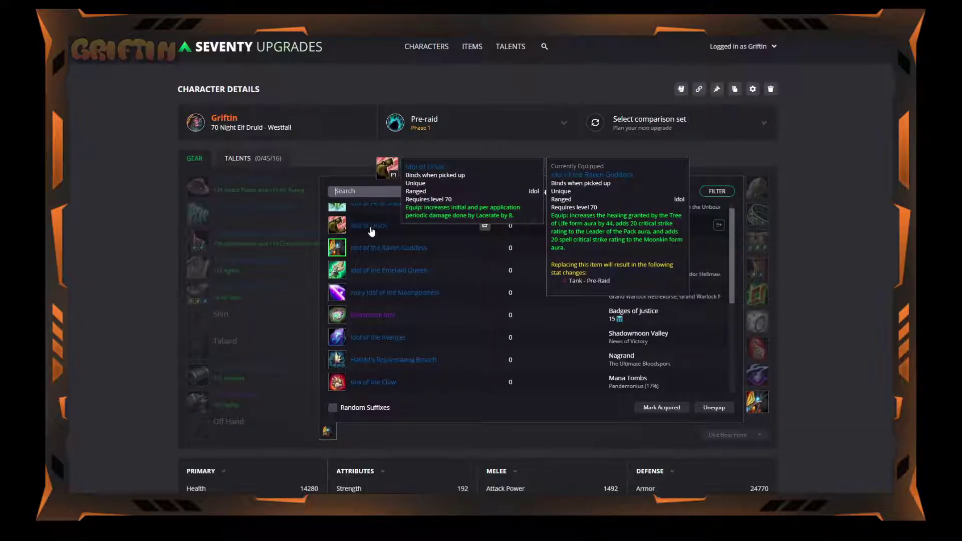
scroll(372, 230, up, 1)
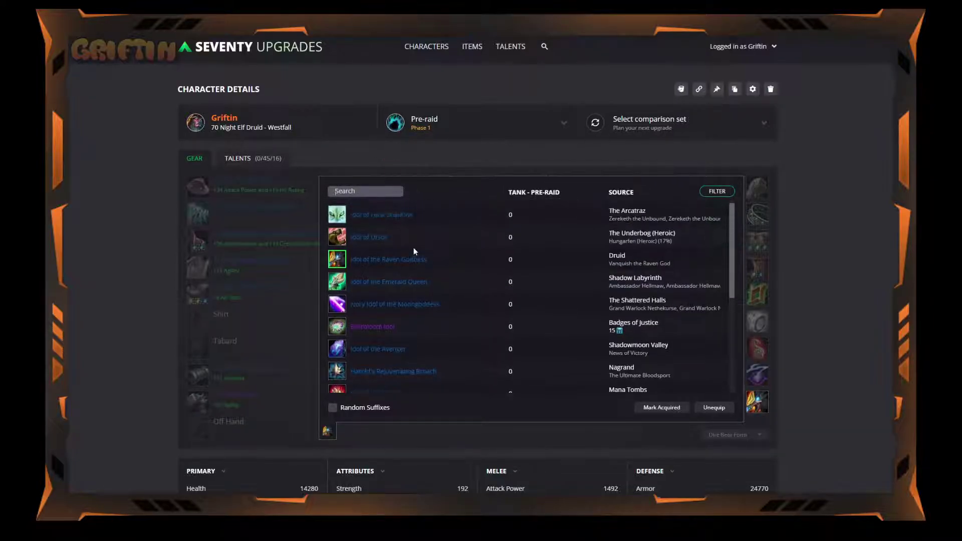
click(389, 266)
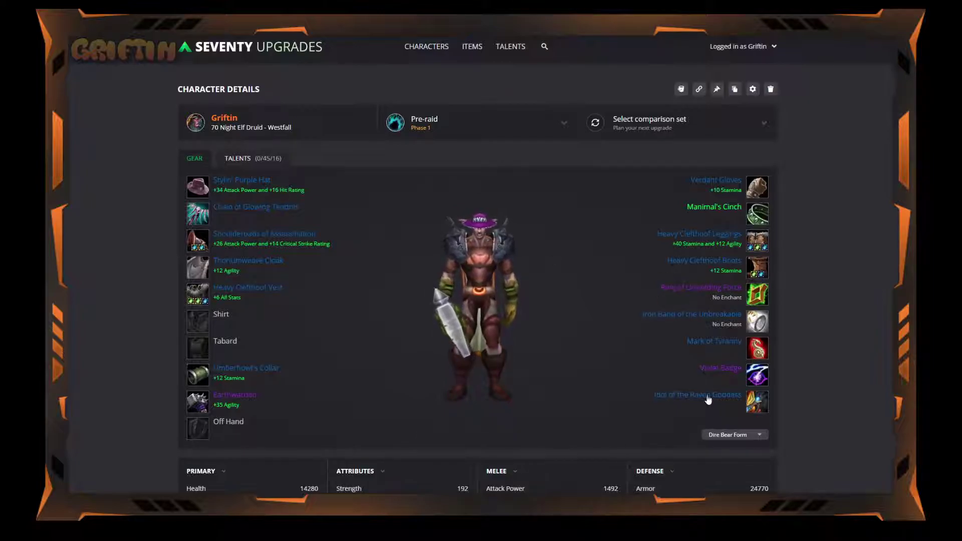
Examine the Pre-raid set's overall stats, including health, armor, defense and damage reduction
scroll(645, 345, down, 2)
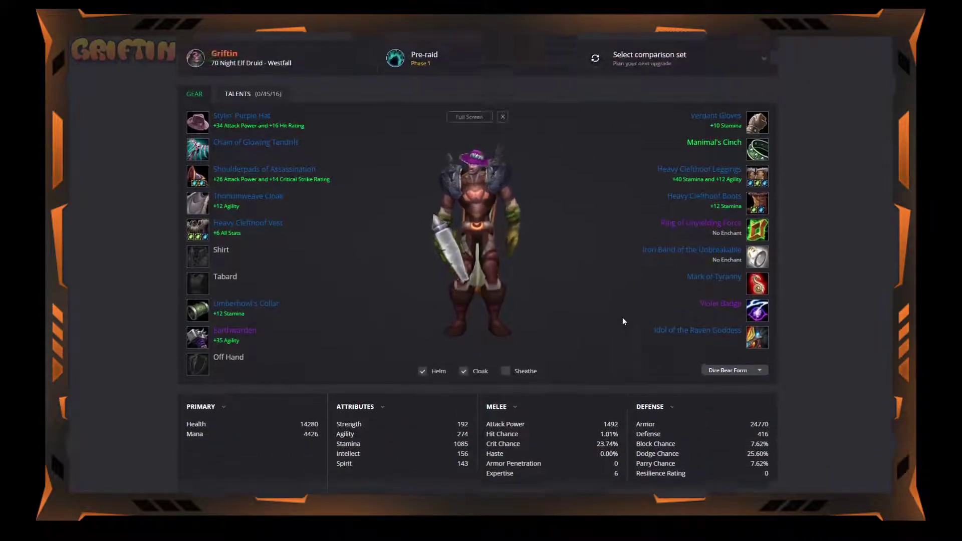
scroll(622, 320, up, 1)
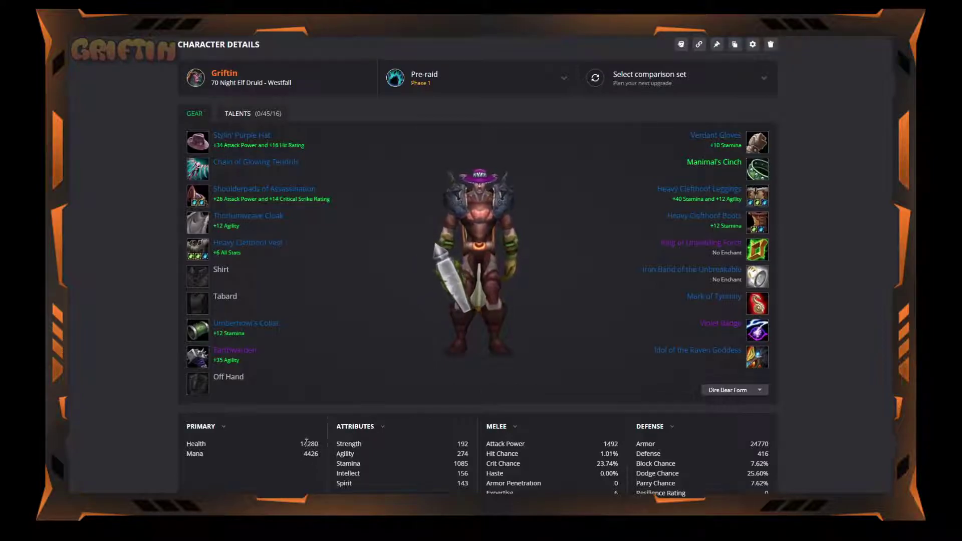
mouse_move(759, 454)
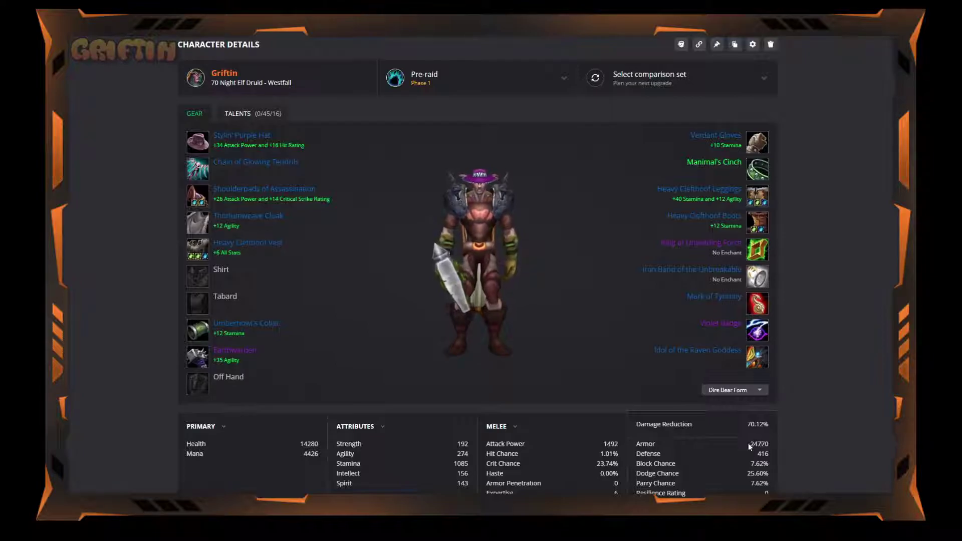
Switch to the Phase 1 Tanking set and examine its health, crit, armor and dodge stats
click(468, 89)
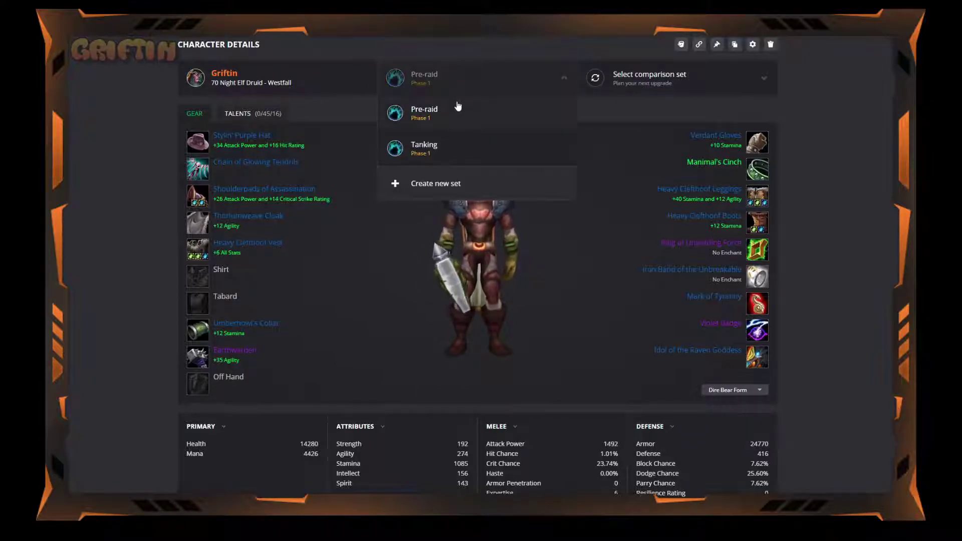
click(445, 145)
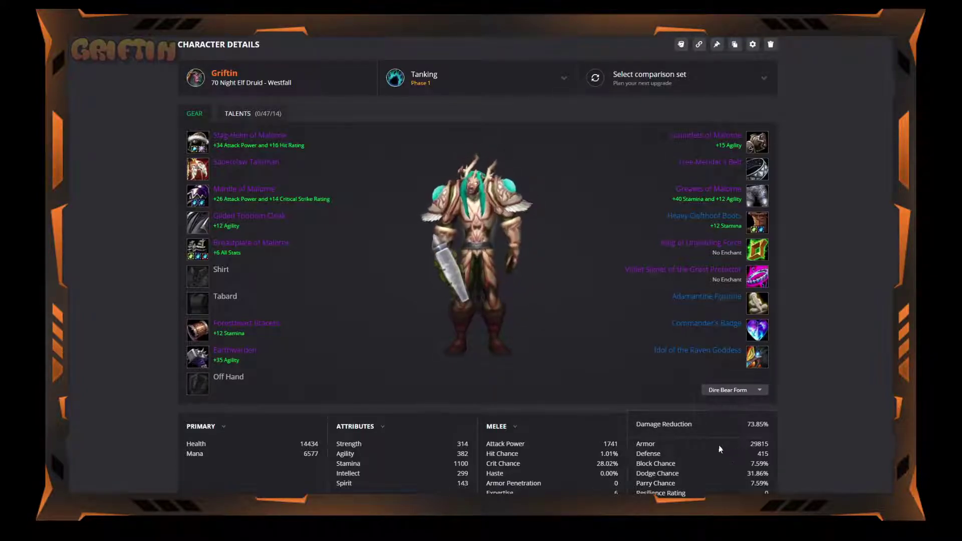
mouse_move(668, 453)
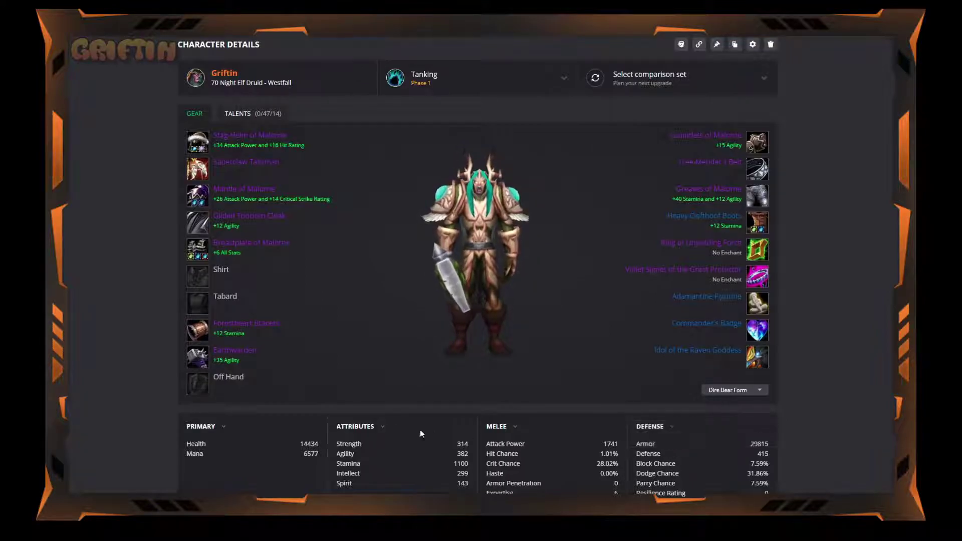
drag(298, 443, 322, 442)
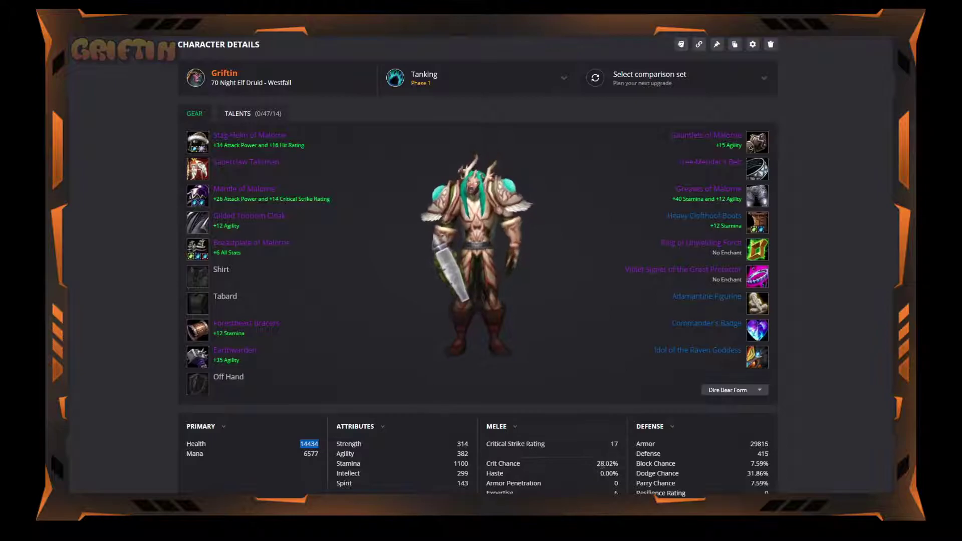
mouse_move(701, 480)
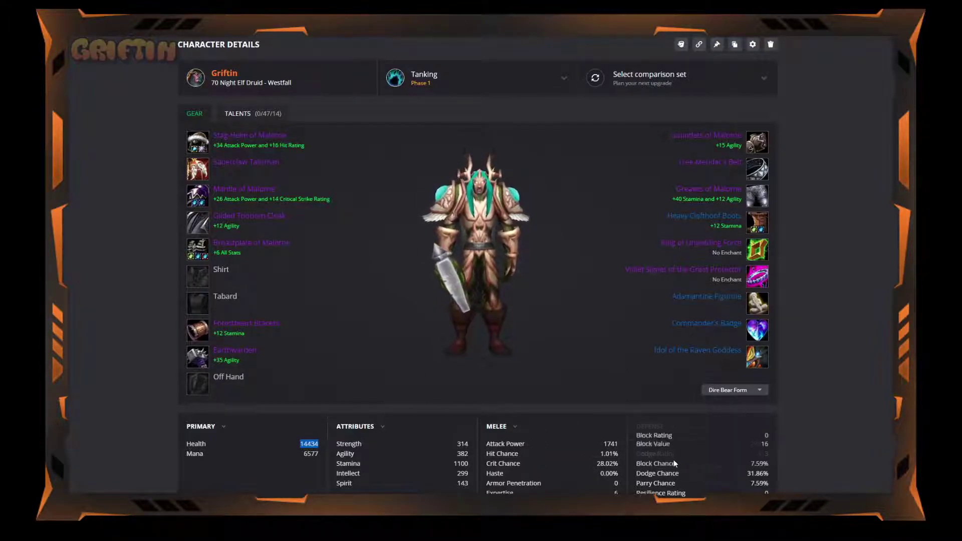
mouse_move(530, 263)
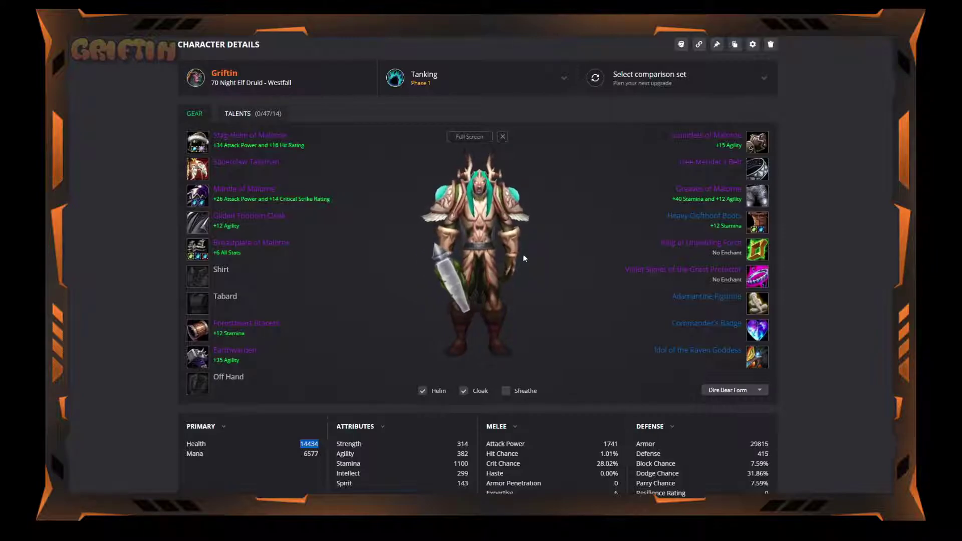
click(325, 414)
Inspect the Tanking set's equipped items, including the Malorne pieces with their set bonuses and the Saberclaw Talisman
mouse_move(205, 258)
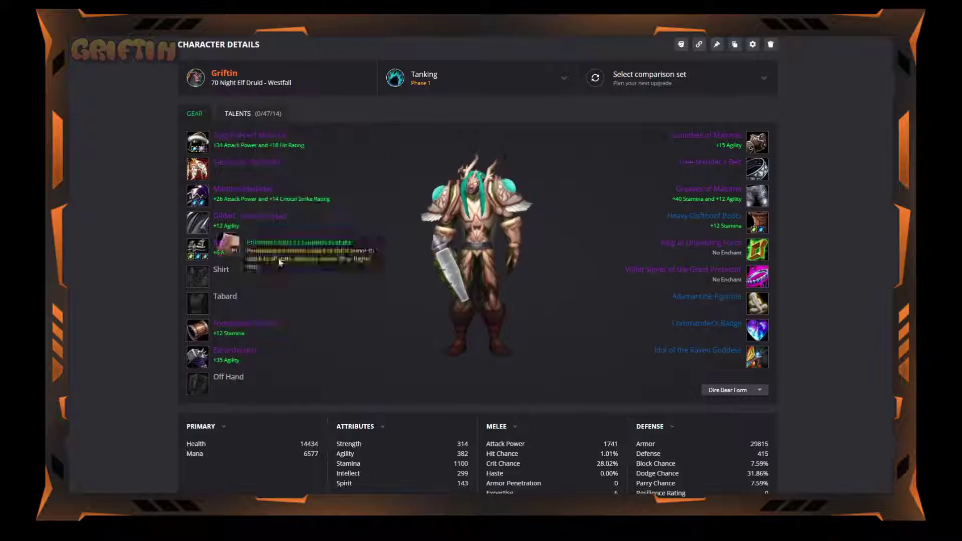
mouse_move(447, 259)
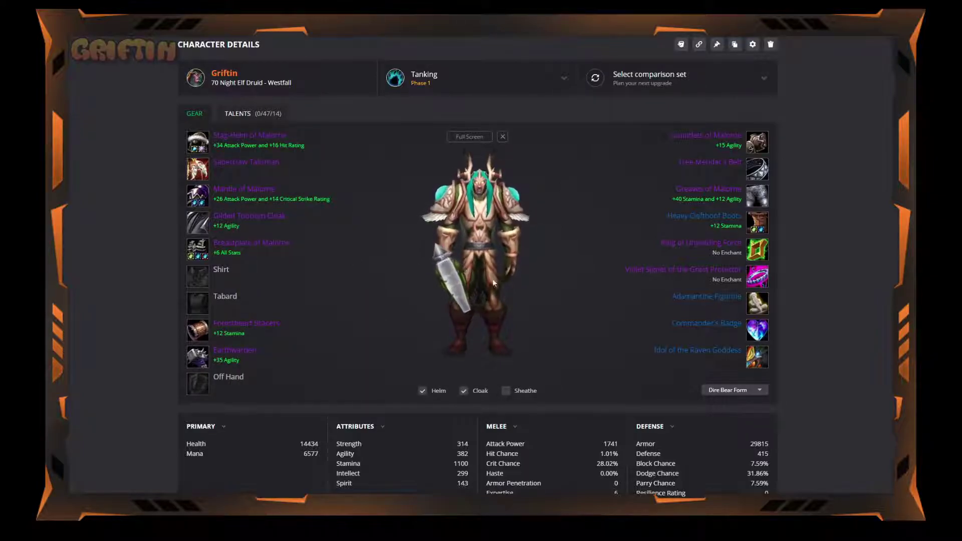
mouse_move(654, 473)
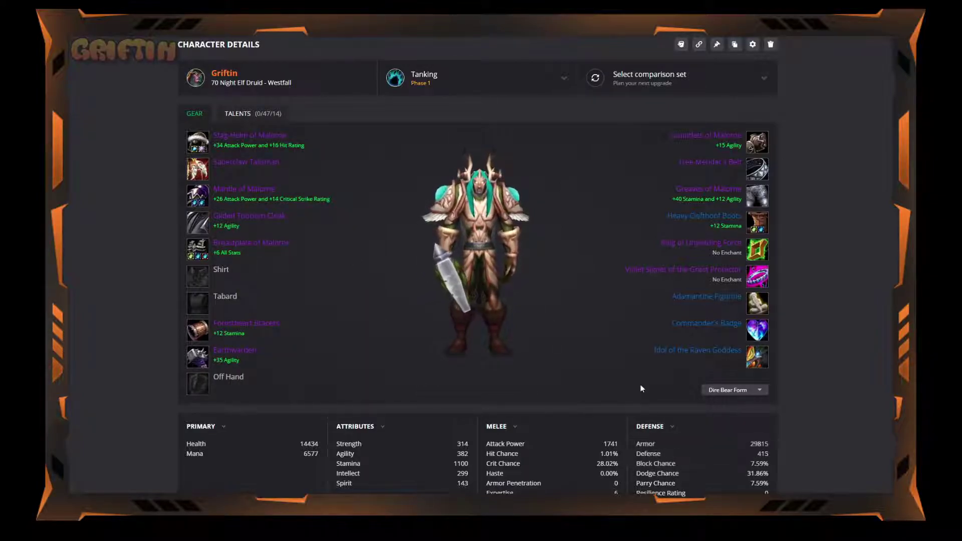
mouse_move(588, 288)
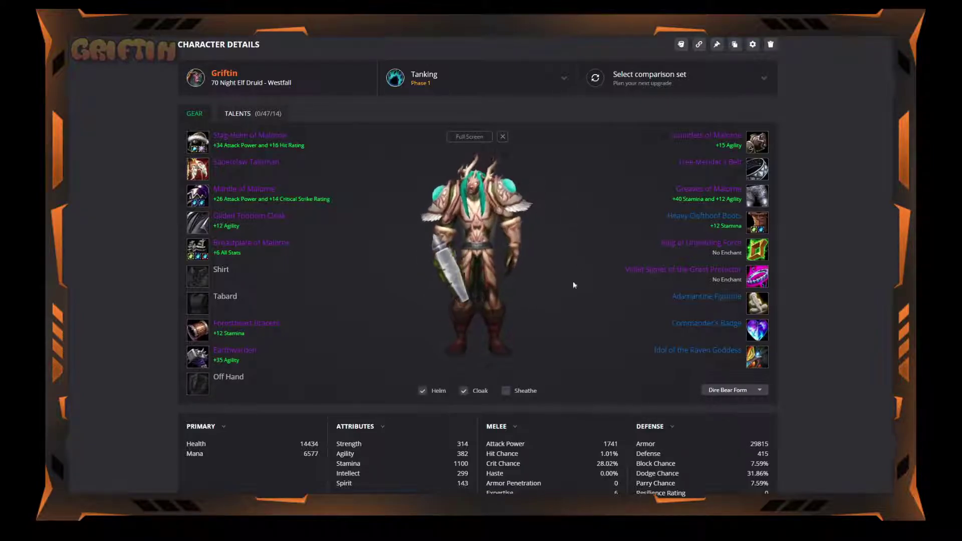
mouse_move(682, 298)
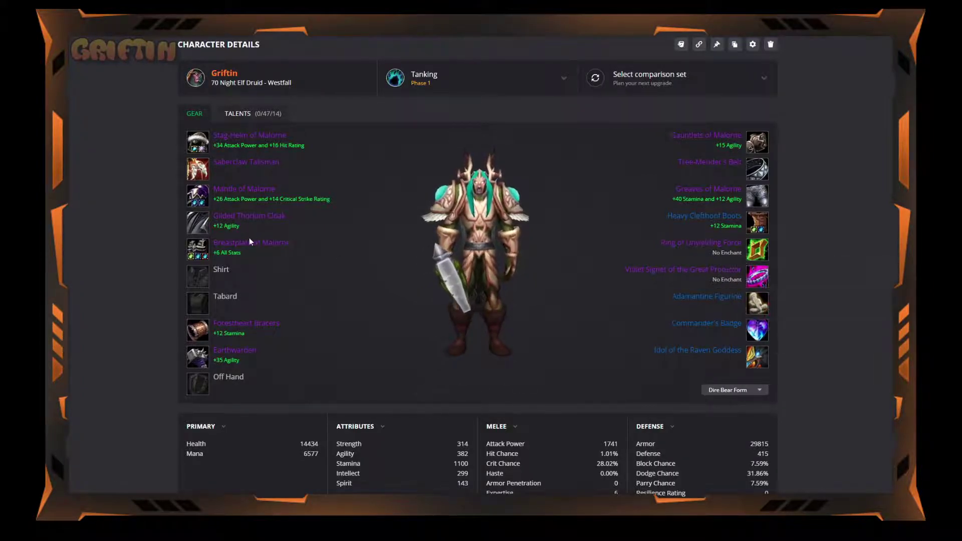
mouse_move(250, 246)
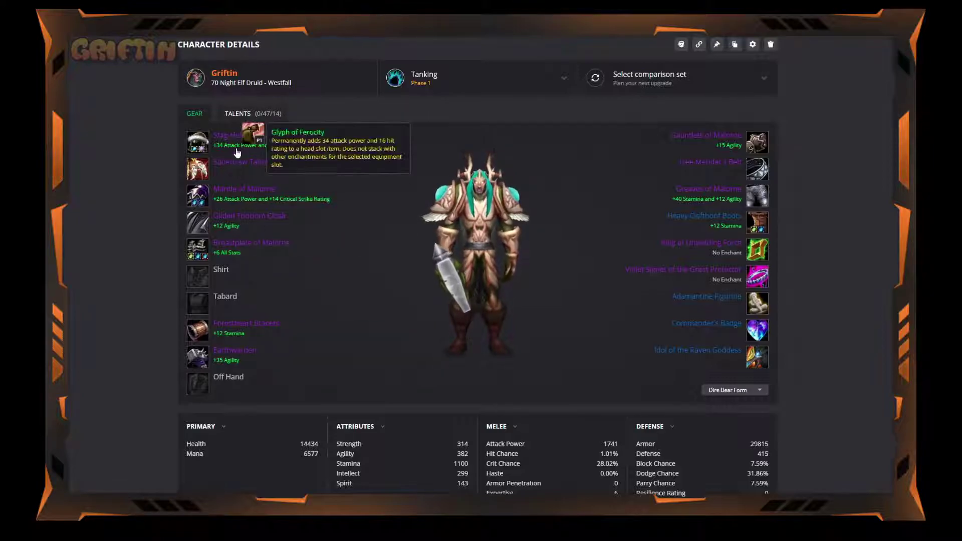
mouse_move(239, 140)
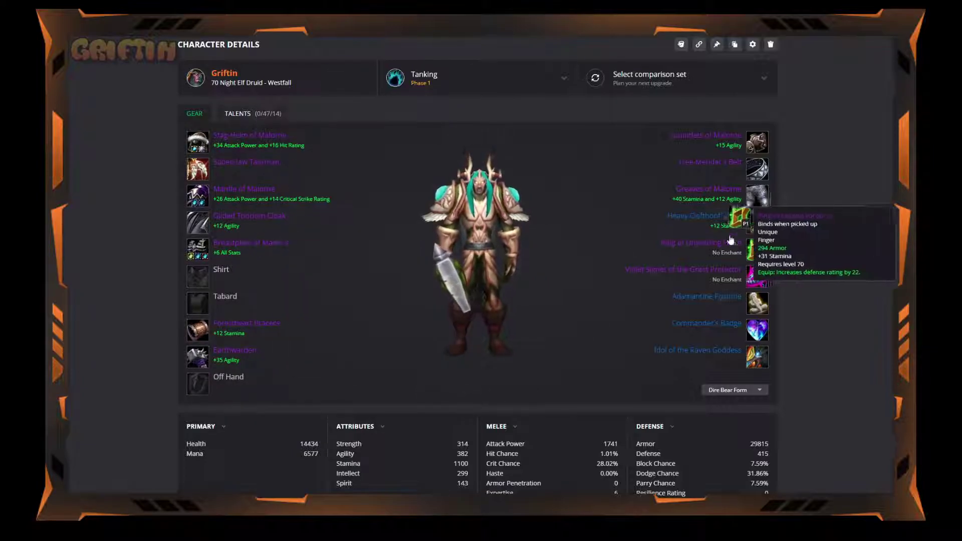
mouse_move(752, 199)
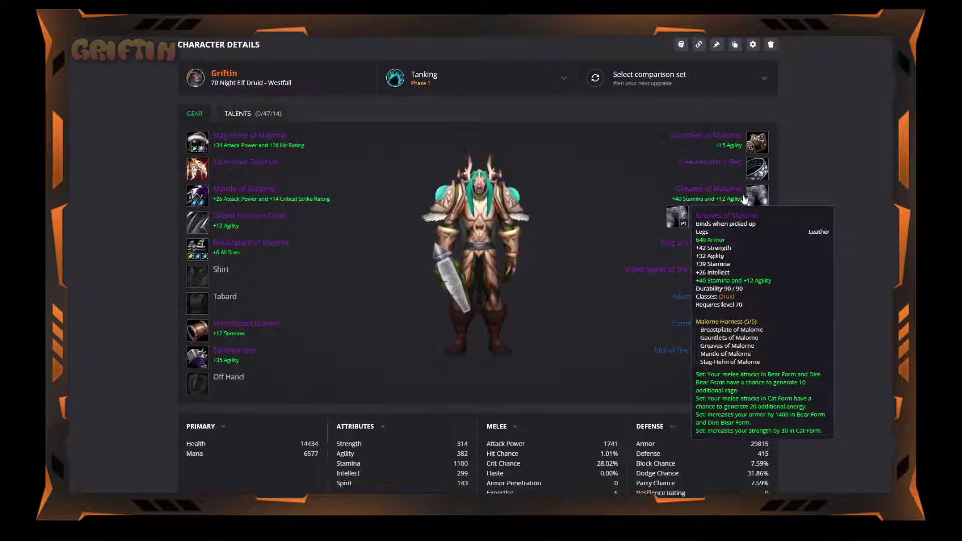
mouse_move(206, 169)
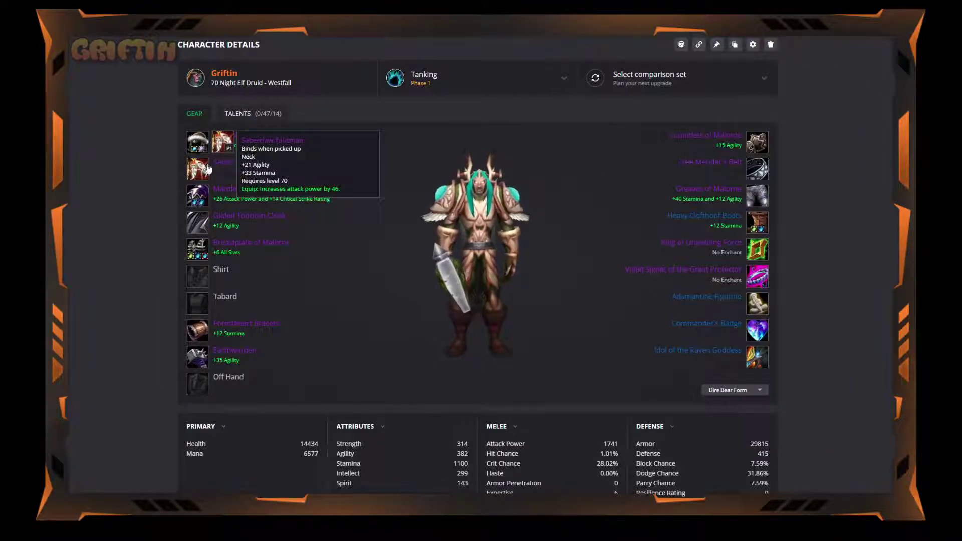
Compare the Thoriumweave Cloak with the equipped Gilded Thorium Cloak in the back slot's list
mouse_move(202, 227)
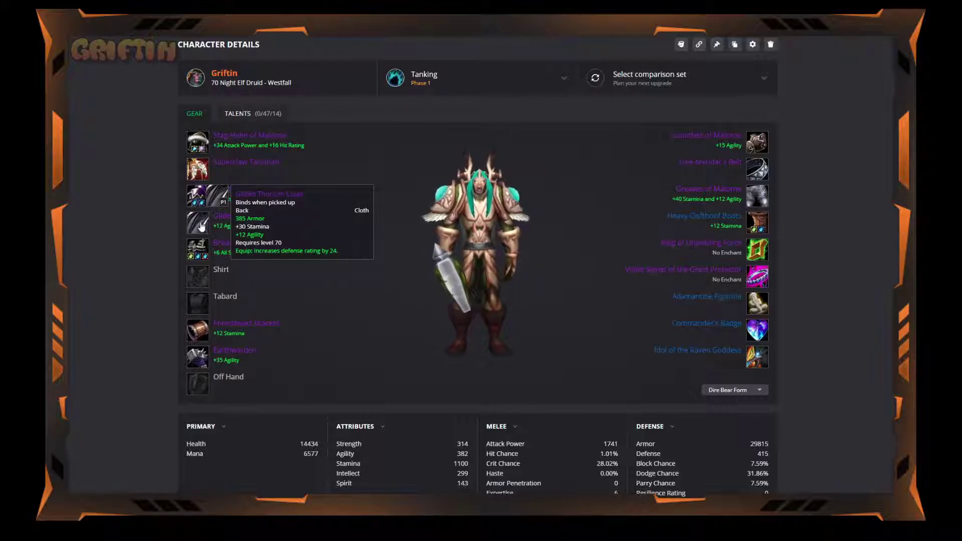
click(201, 227)
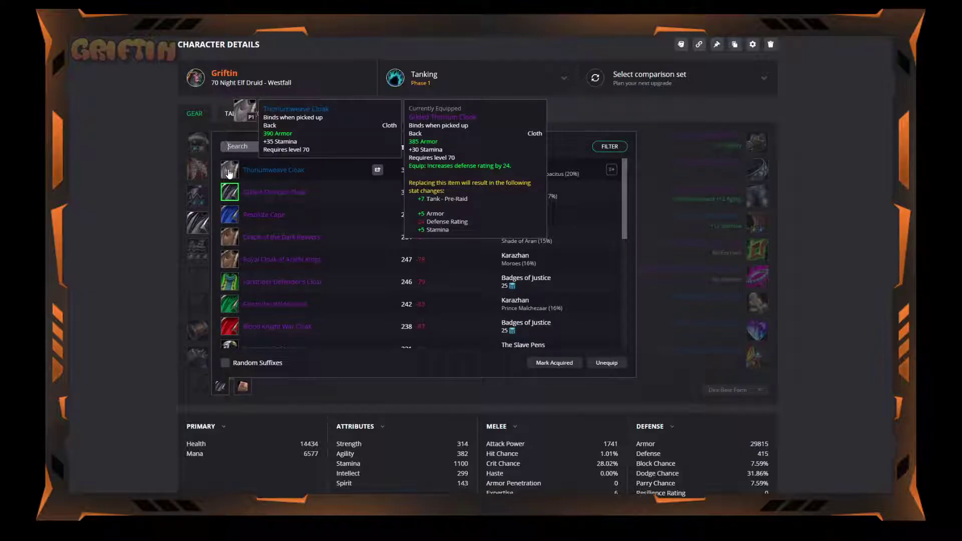
mouse_move(233, 190)
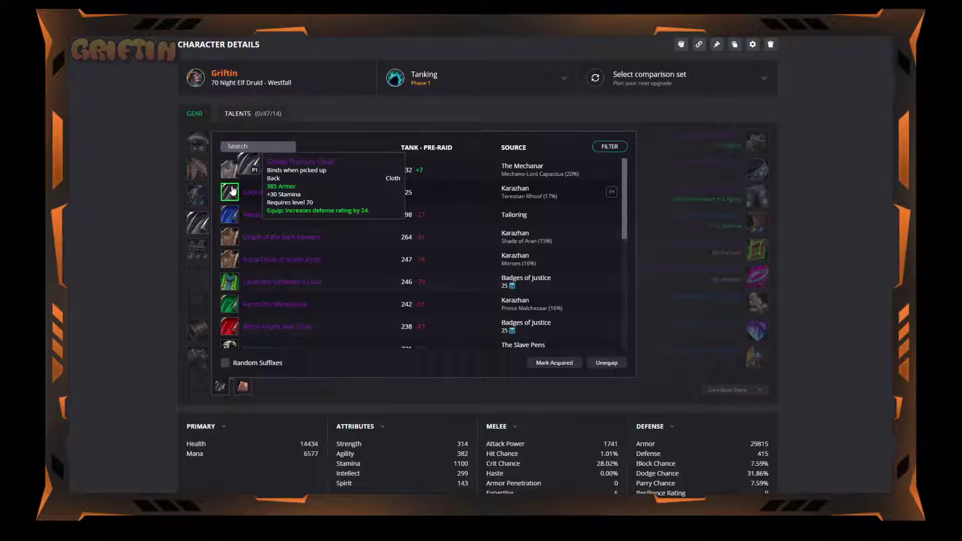
click(653, 227)
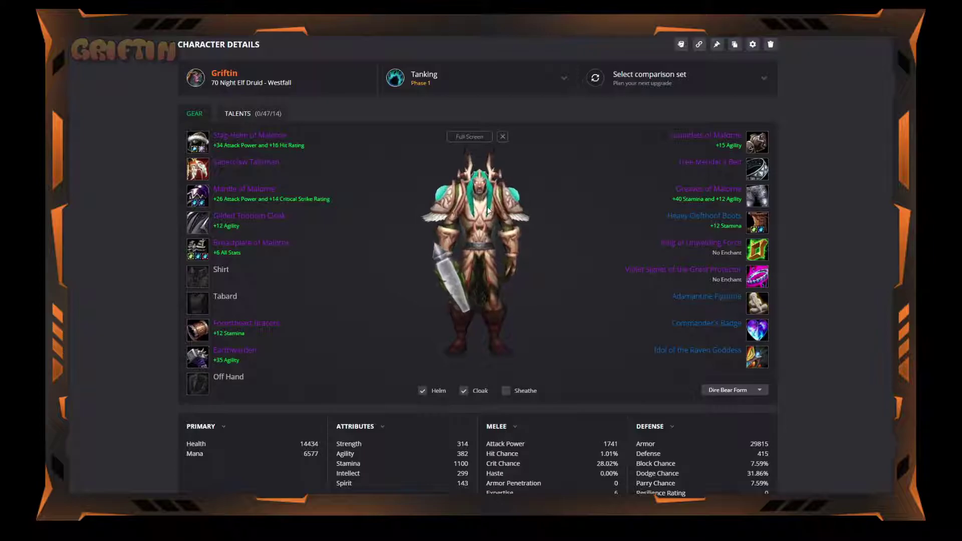
Inspect Ring of Unyielding Force and compare it with Violet Signet of the Great Protector in the second ring slot's list
mouse_move(749, 256)
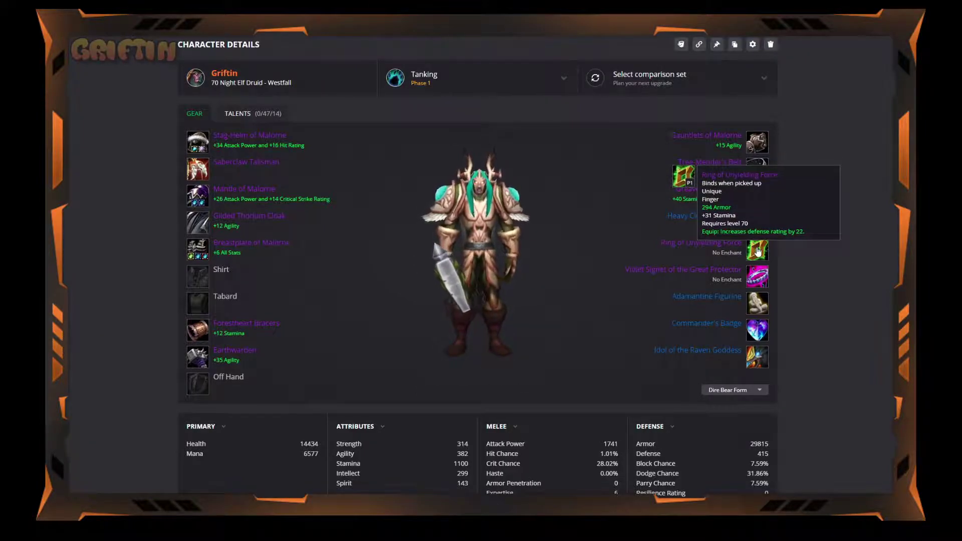
click(757, 277)
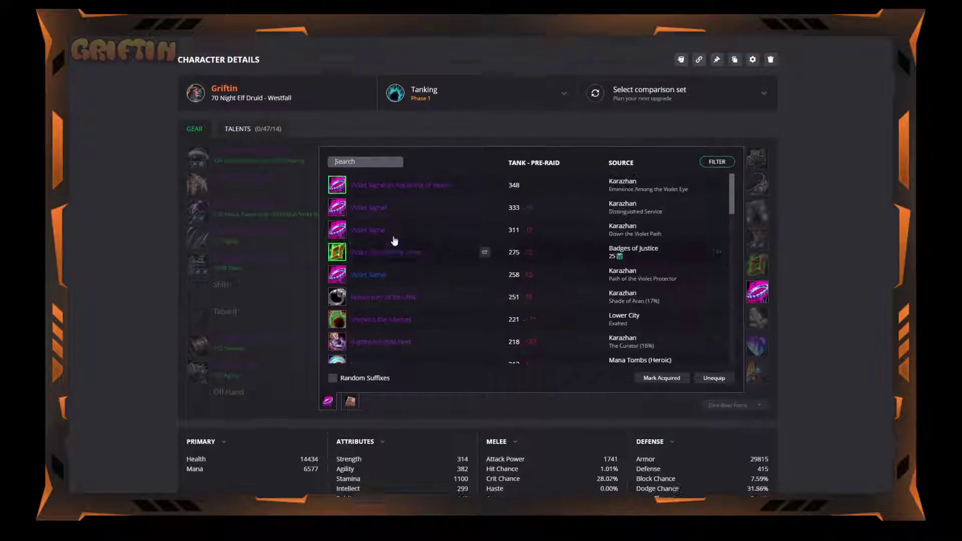
scroll(394, 241, up, 1)
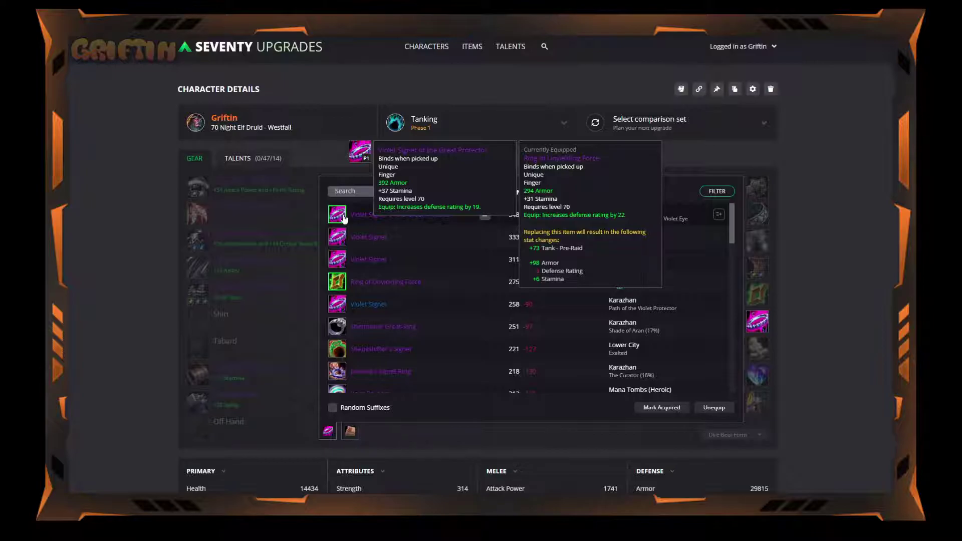
Compare Ring of a Thousand Marks and Yor's Revenge with the two equipped rings in the second ring slot's list
scroll(382, 307, down, 4)
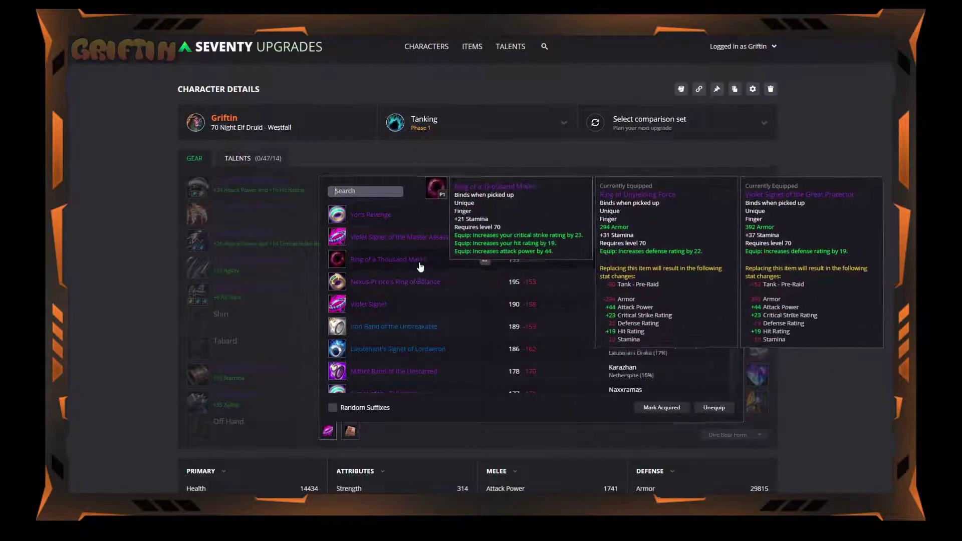
scroll(407, 274, up, 2)
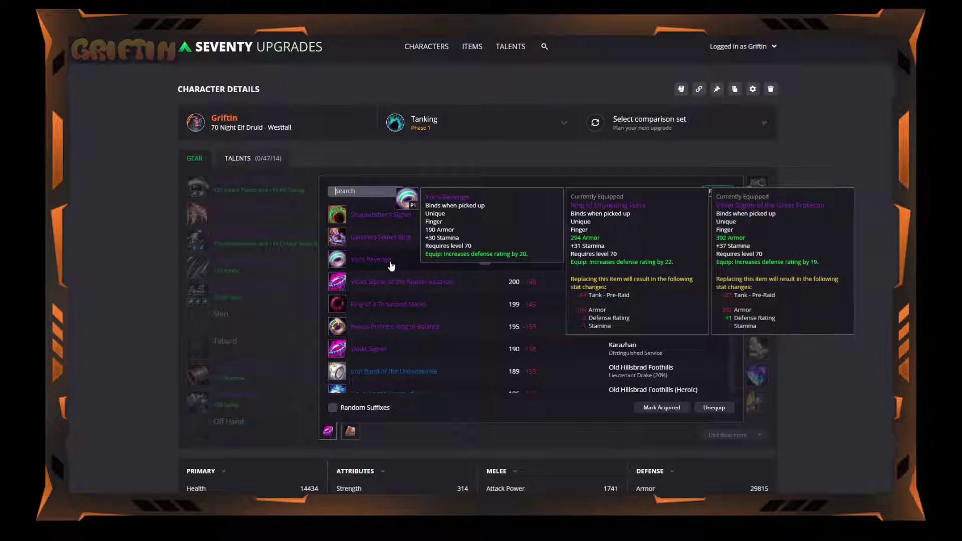
click(388, 164)
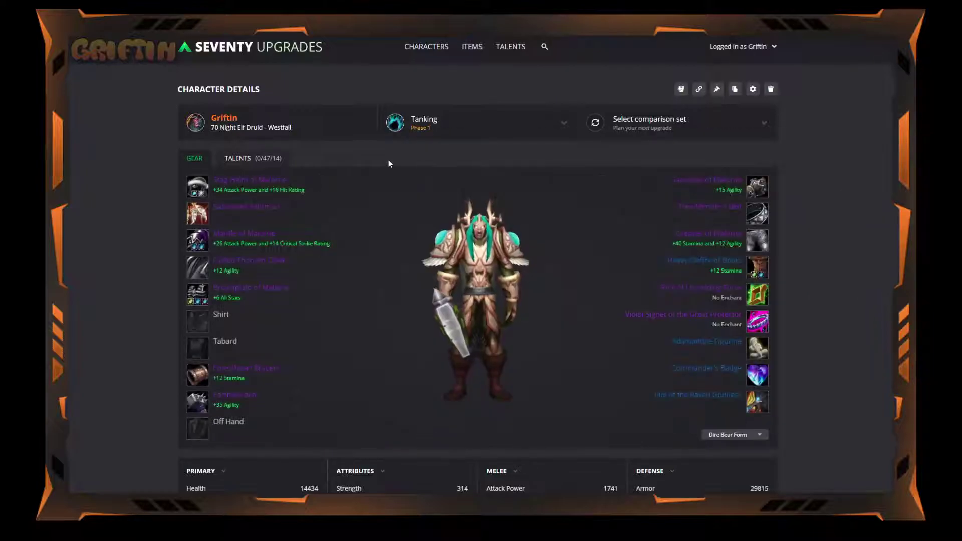
Inspect the equipped Violet Signet and Adamantine Figurine, and replace the figurine with Styleen's Impeding Scarab
mouse_move(759, 323)
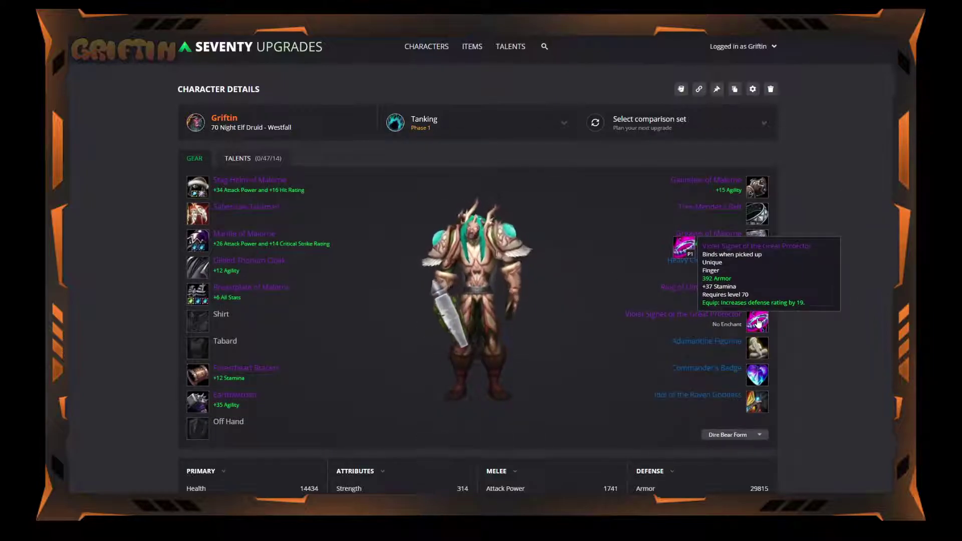
mouse_move(758, 350)
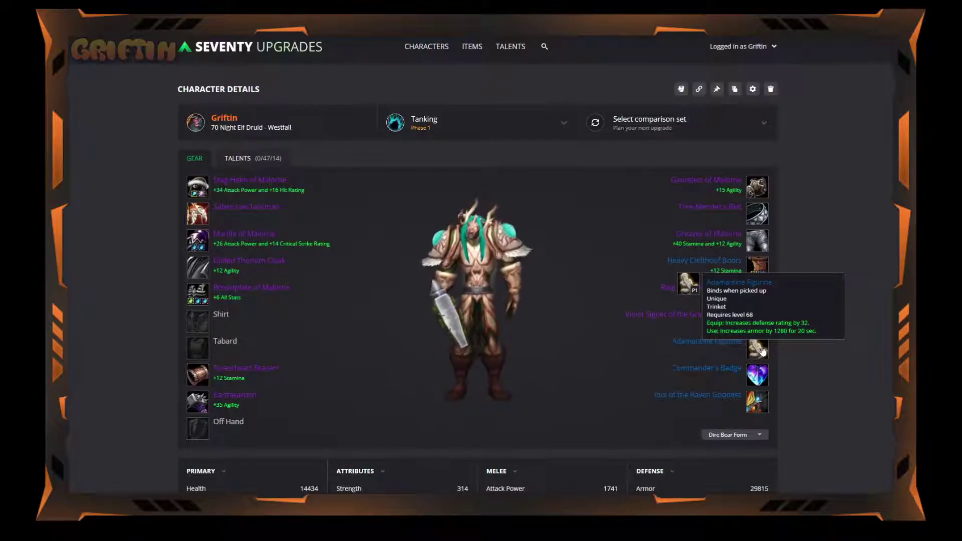
click(762, 351)
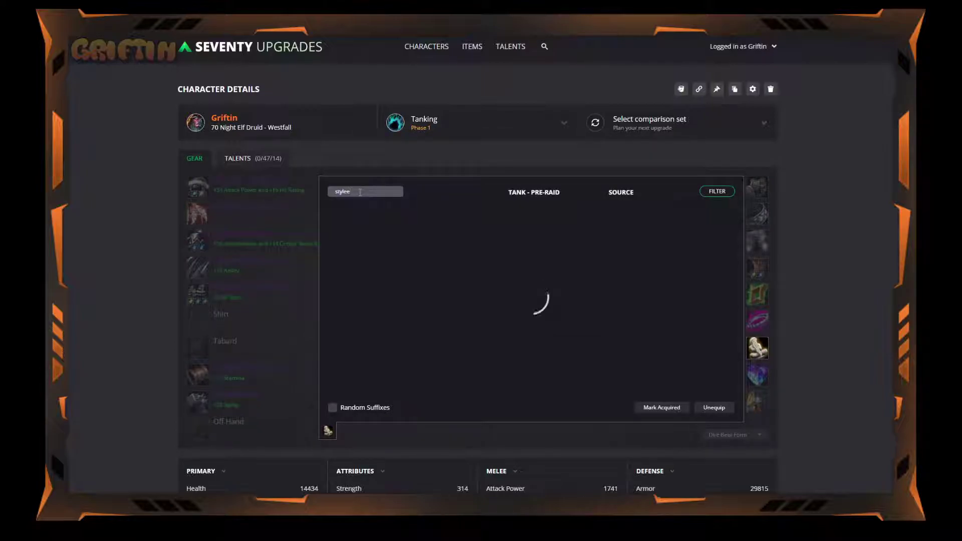
click(432, 239)
mouse_move(759, 276)
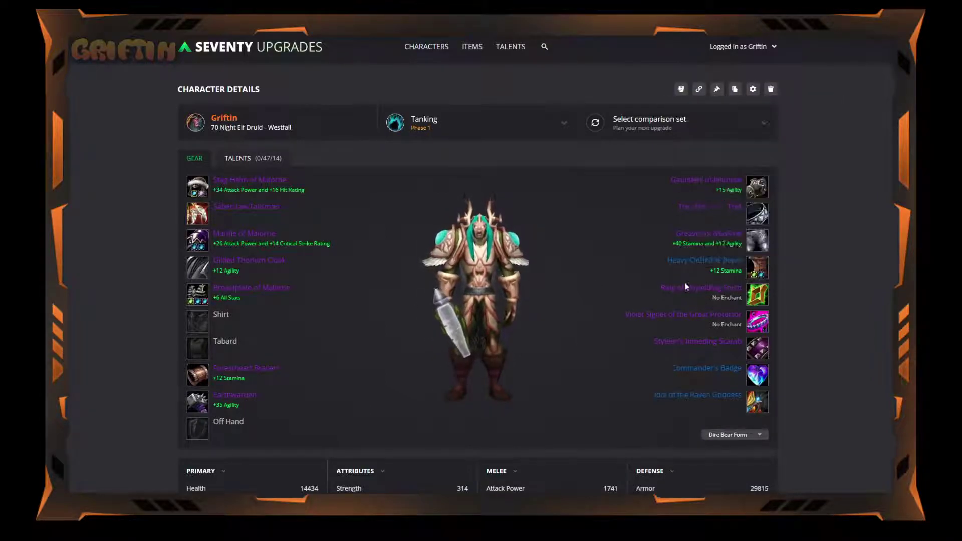
Put an Enduring Chrysoprase in the Breastplate of Malorne's red socket, choosing from gems of all colors
mouse_move(202, 300)
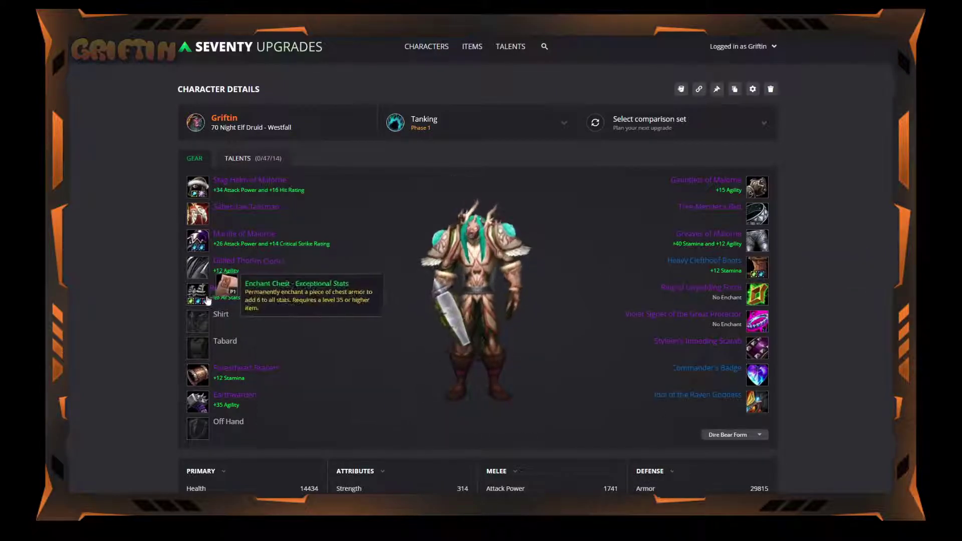
click(253, 287)
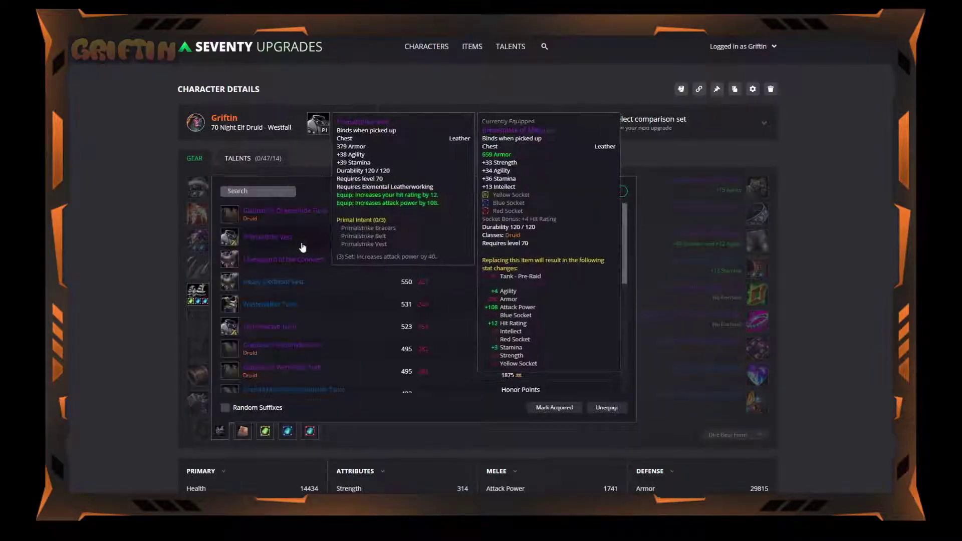
click(310, 431)
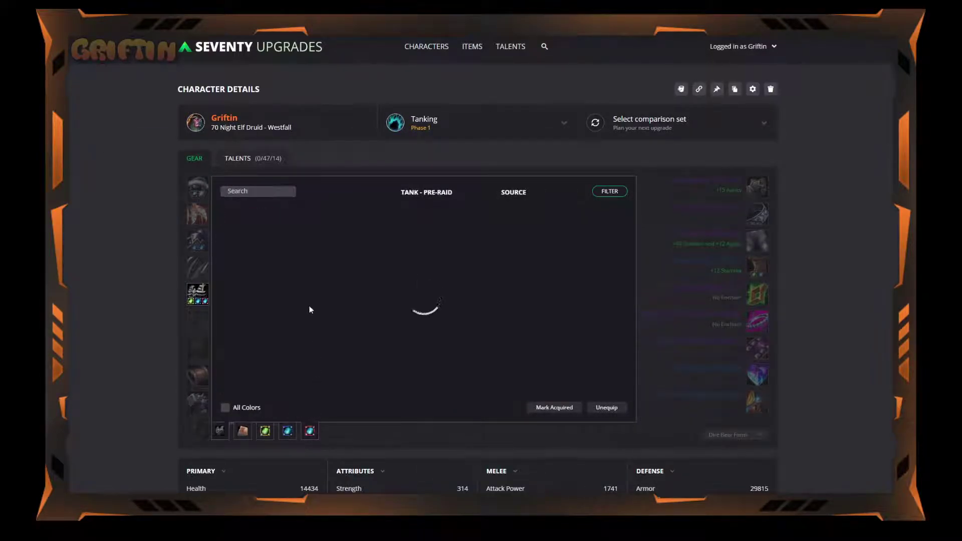
click(238, 414)
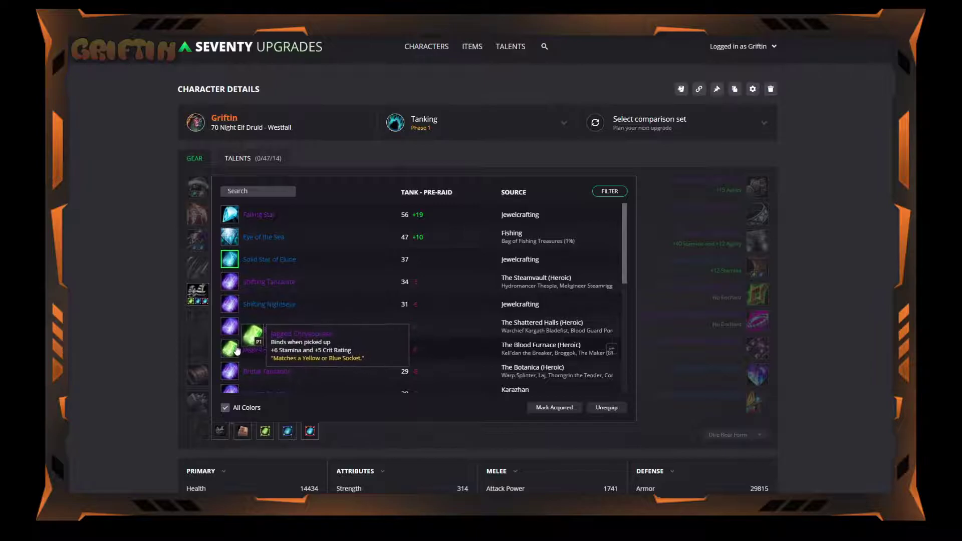
scroll(300, 342, down, 5)
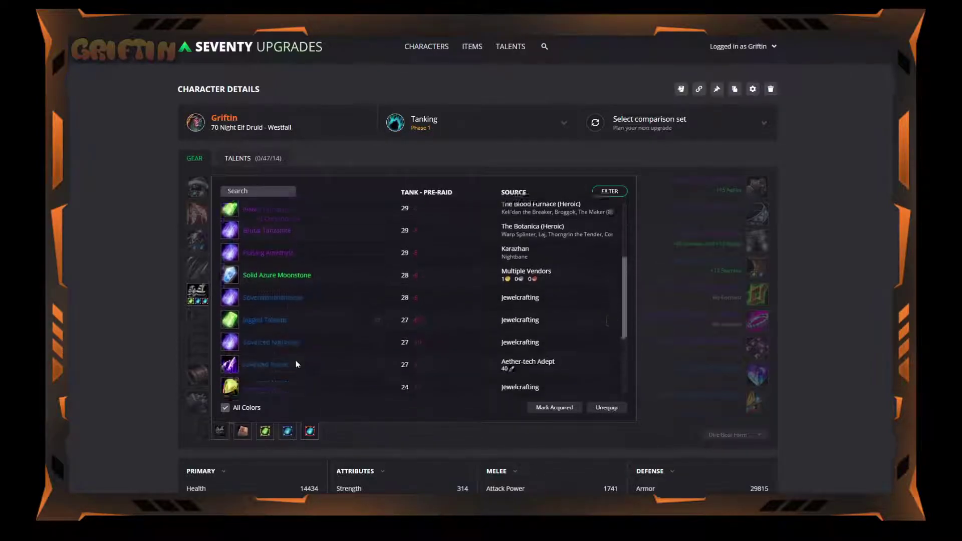
scroll(296, 359, down, 10)
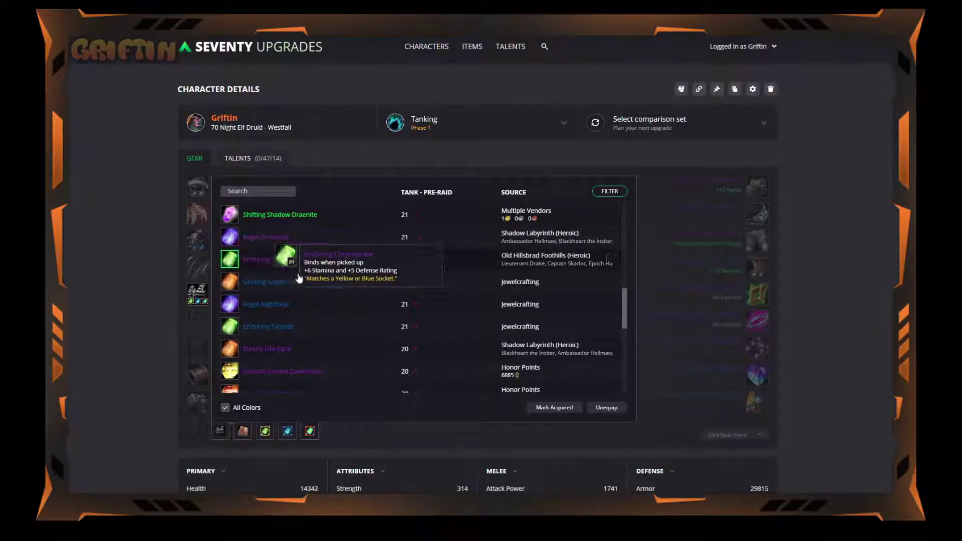
click(648, 305)
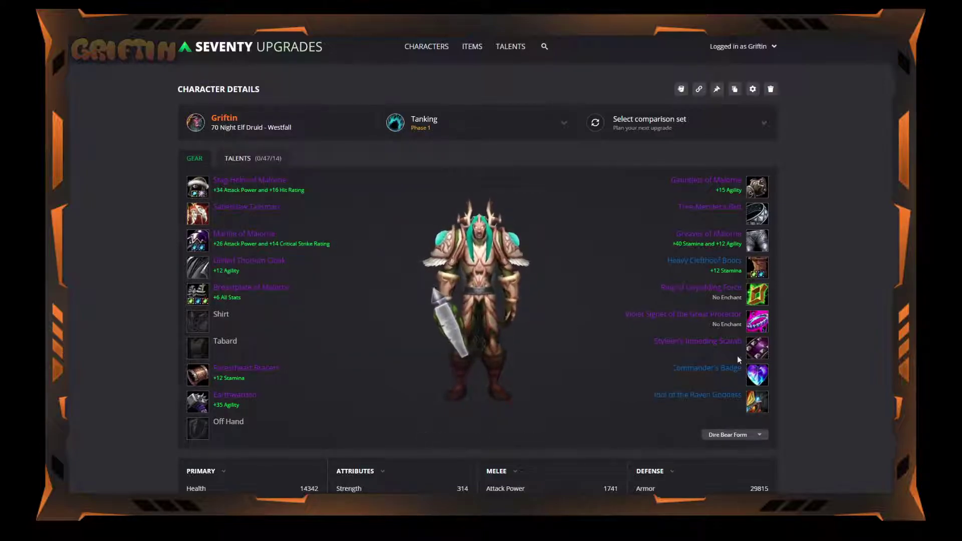
Put Adamantine Figurine back in the first trinket slot, and replace it with Violet Badge
click(756, 375)
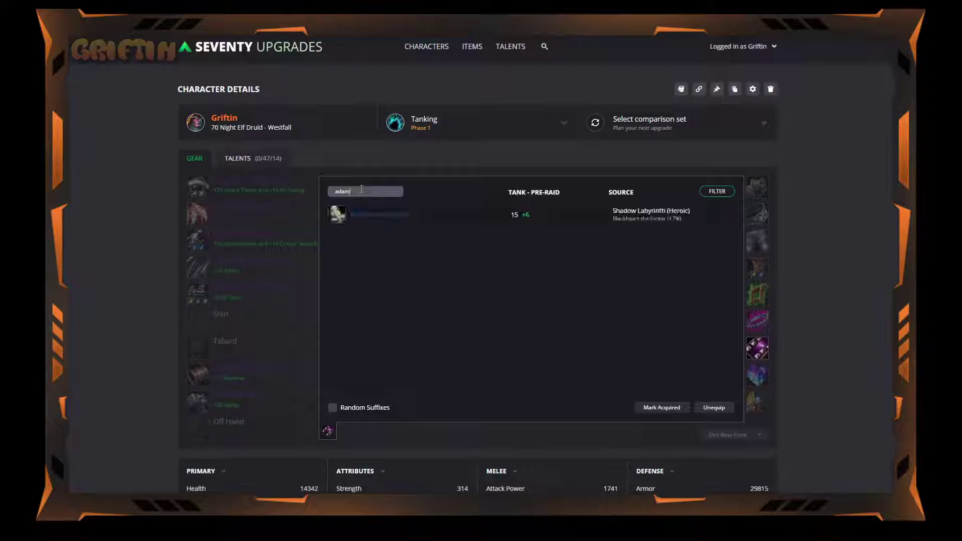
click(358, 214)
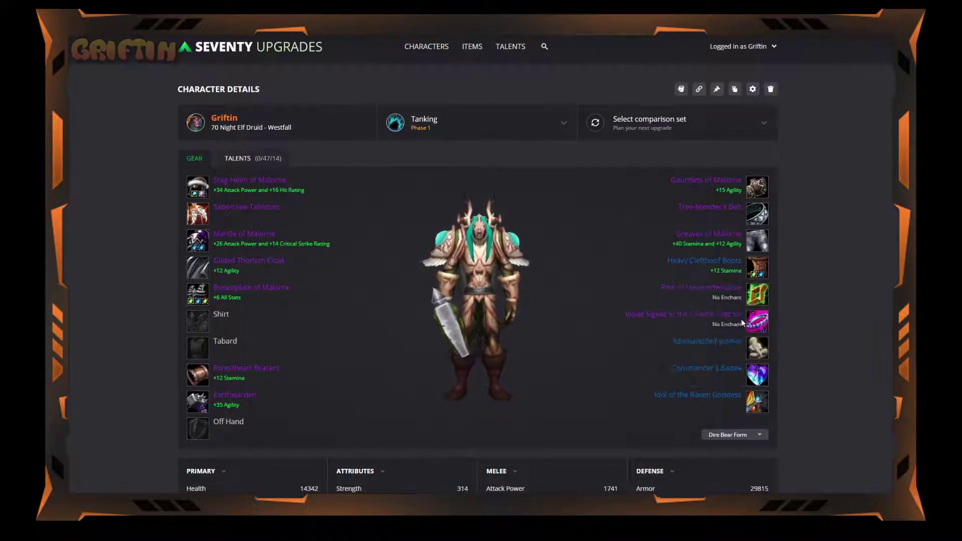
click(750, 355)
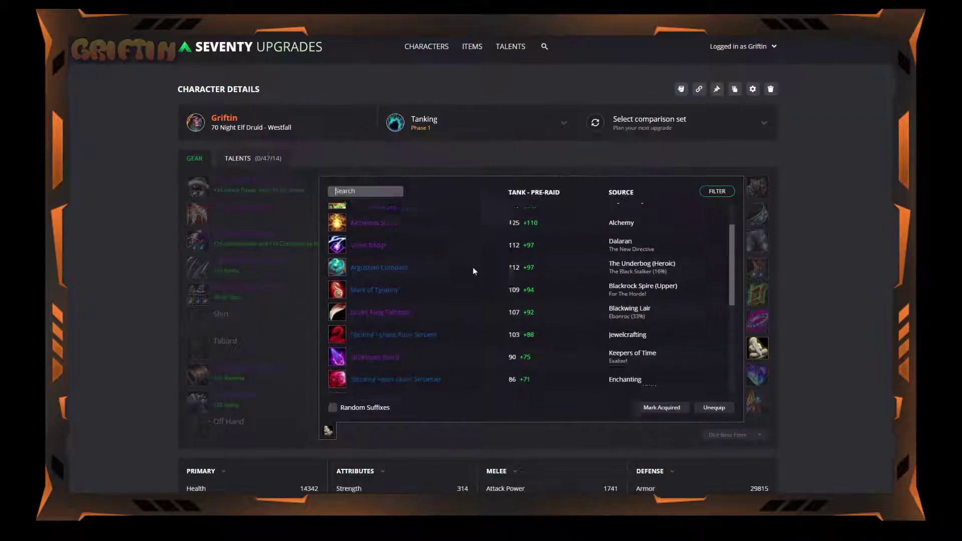
scroll(474, 271, up, 3)
mouse_move(345, 307)
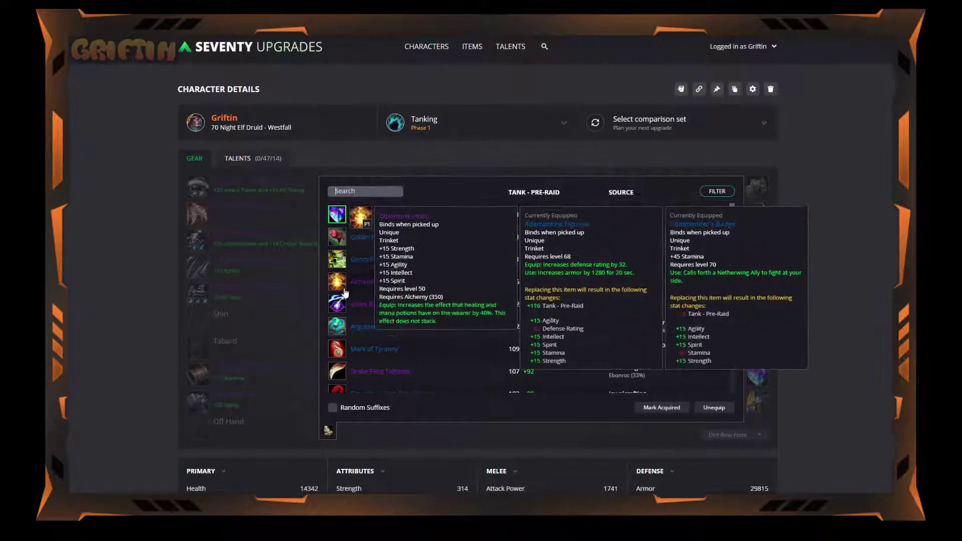
click(343, 302)
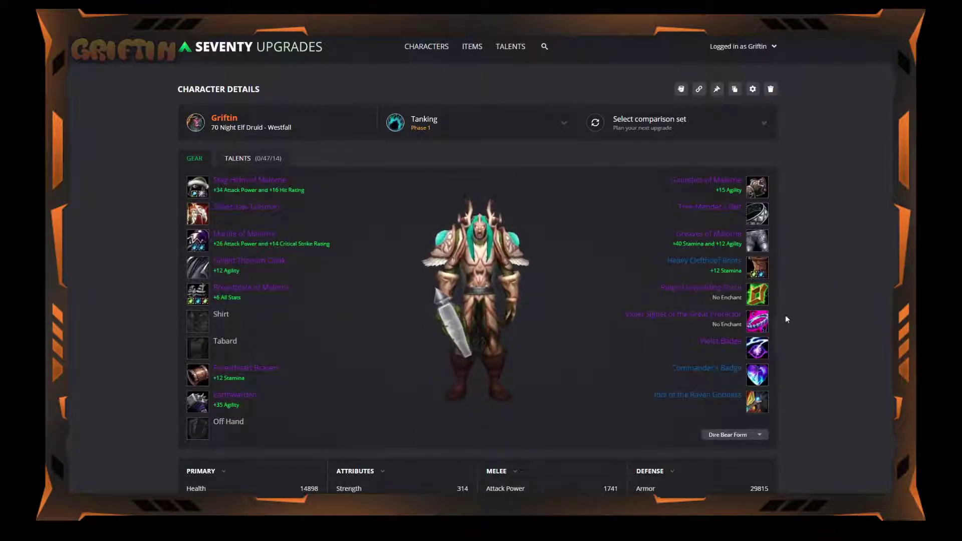
Replace Greaves of Malorne with Heavy Clefthoof Leggings in the legs slot
mouse_move(758, 239)
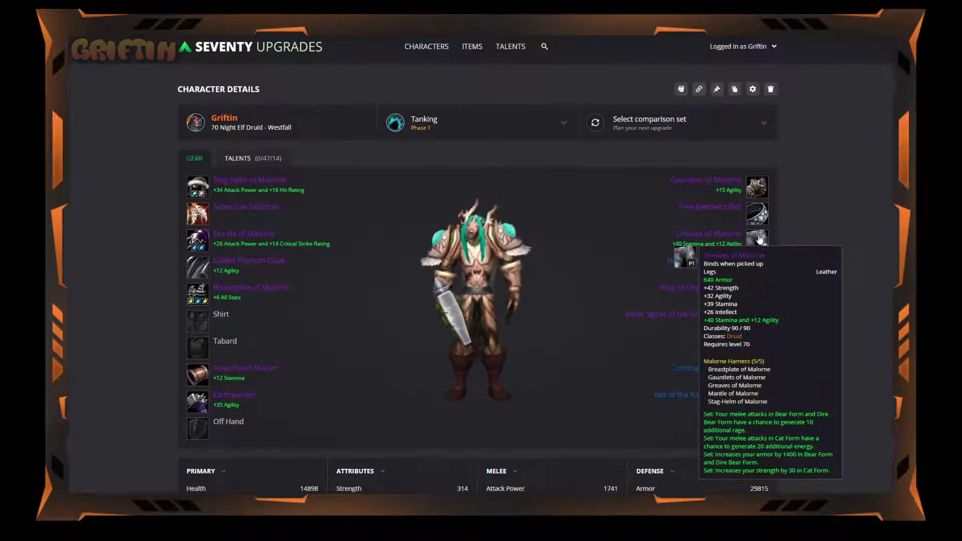
click(758, 239)
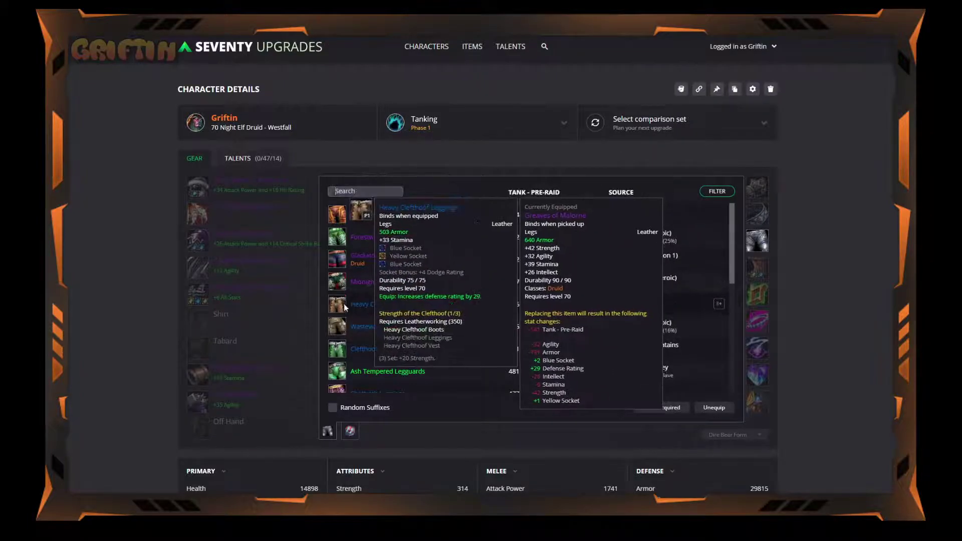
click(343, 303)
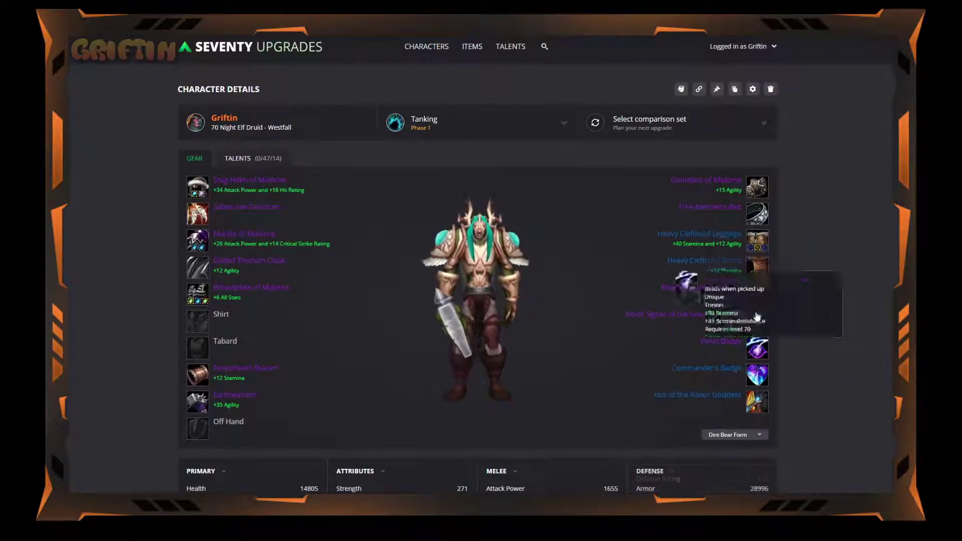
Fill all three sockets of the Heavy Clefthoof Leggings with Solid Star of Elune and view the set's stats
click(757, 239)
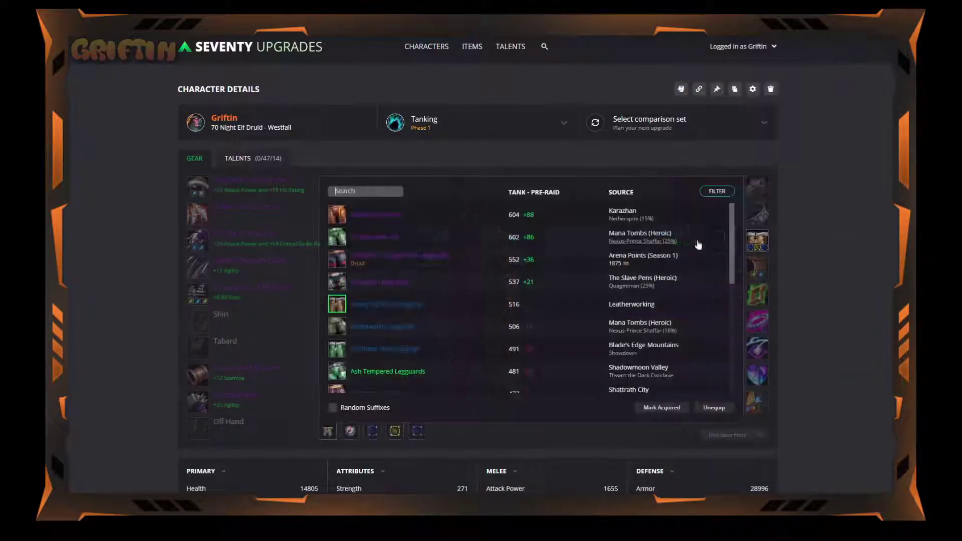
click(391, 432)
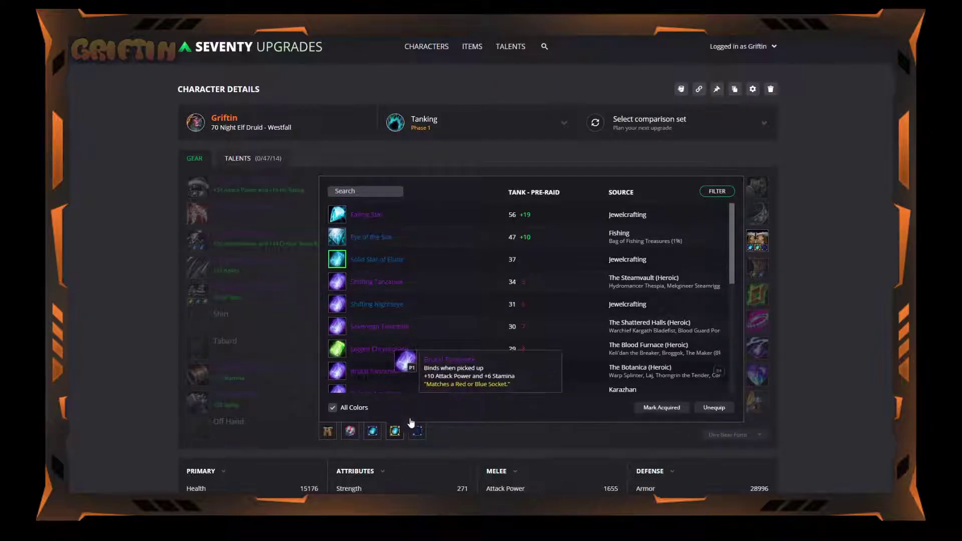
click(334, 259)
click(422, 164)
scroll(315, 485, down, 1)
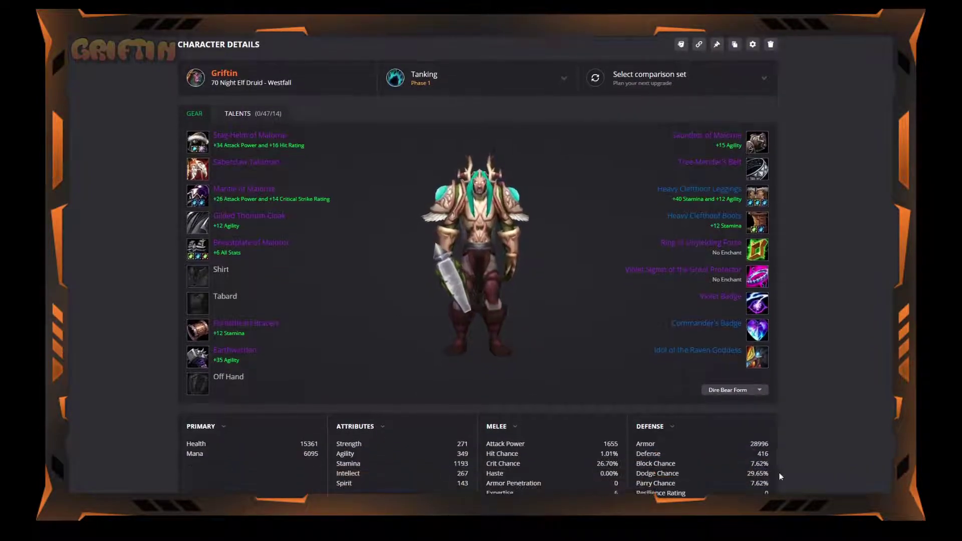
Add Gruul's Lair to the legs list's raid filter and compare Greaves of Malorne with the equipped Heavy Clefthoof Leggings
mouse_move(757, 200)
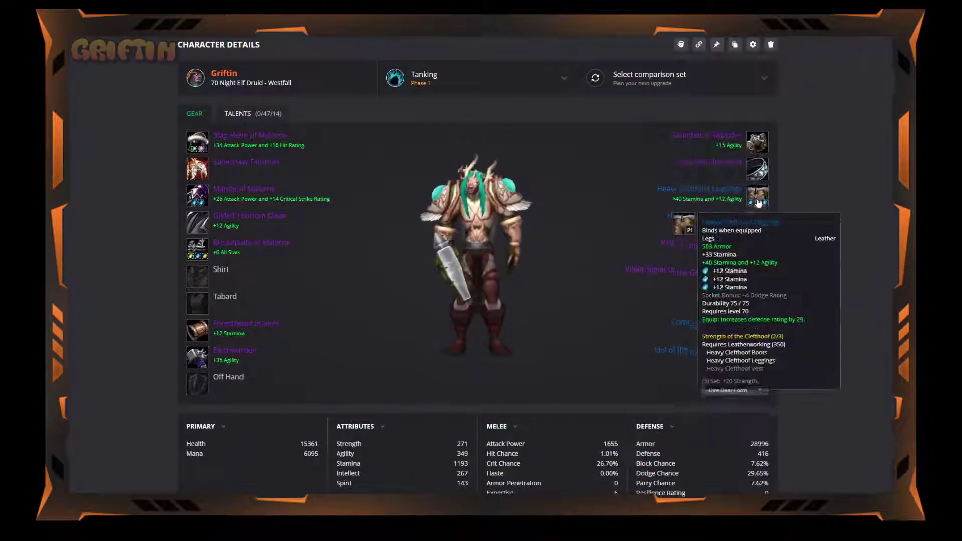
click(758, 200)
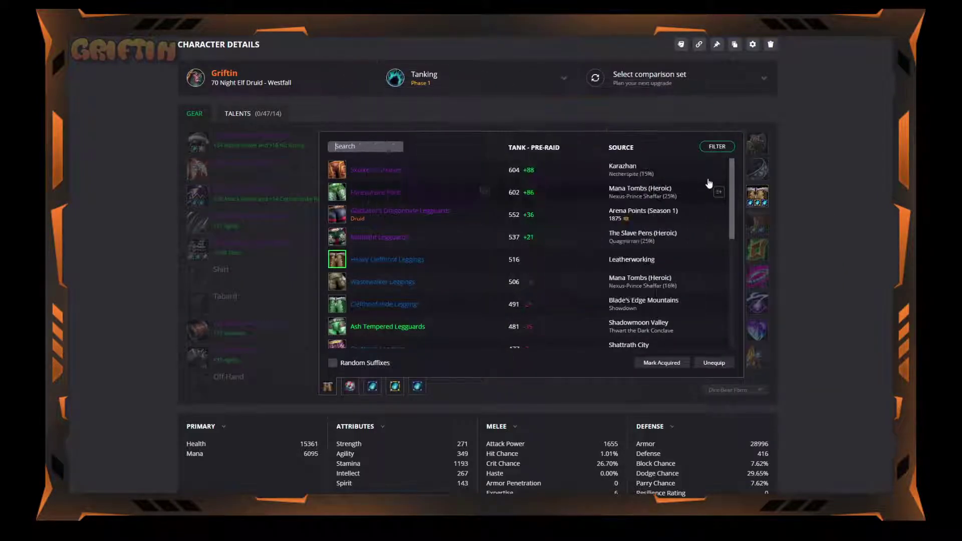
click(725, 149)
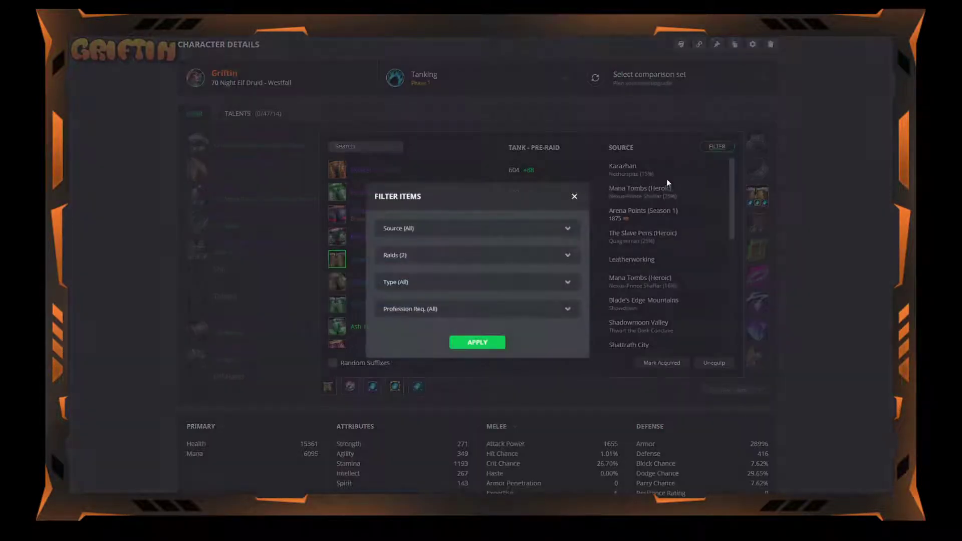
click(494, 255)
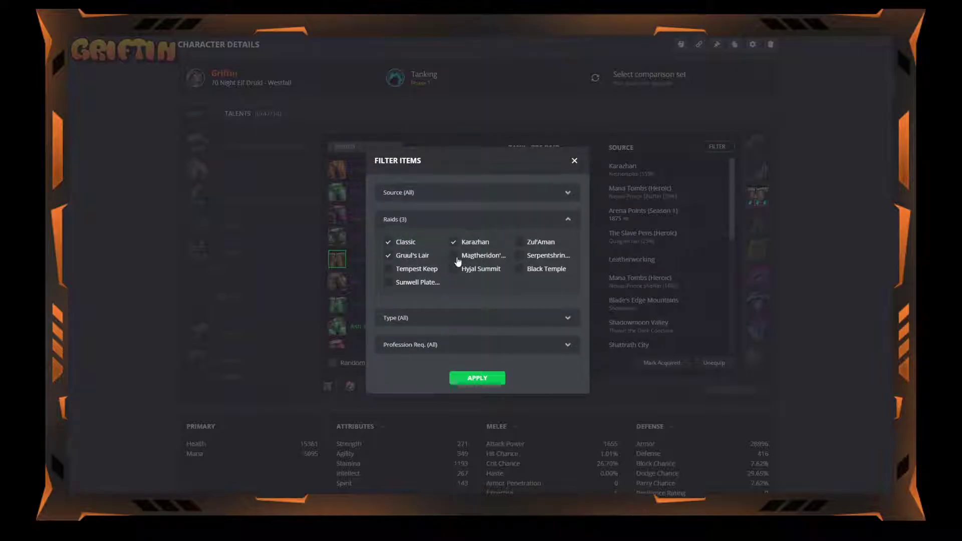
click(479, 379)
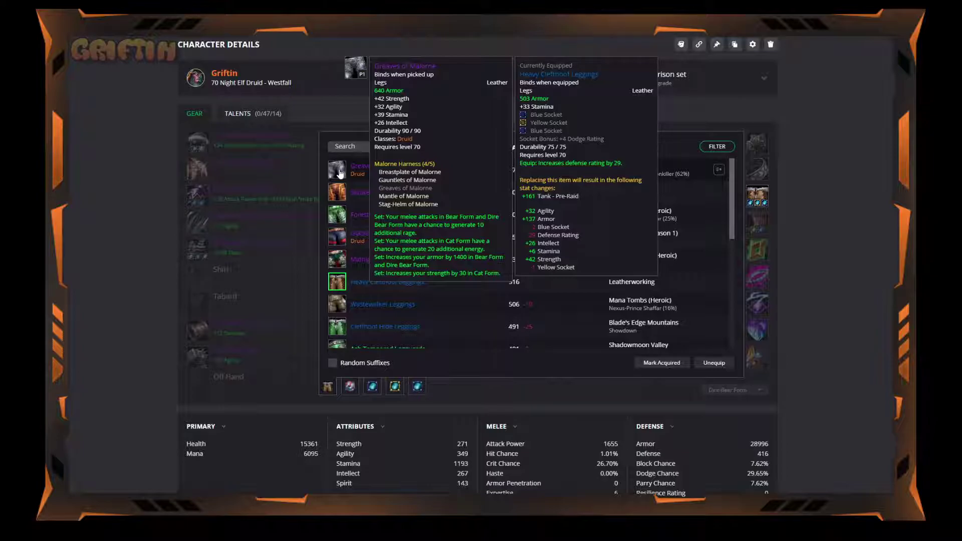
click(367, 122)
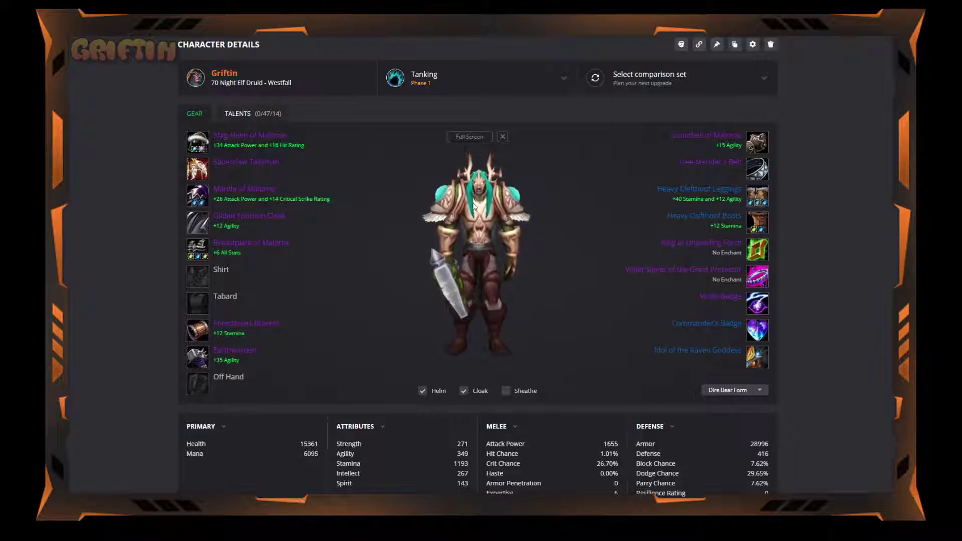
Switch to the Phase 1 Pre-raid set and replace Stylin' Purple Hat with Helm of the Claw
mouse_move(762, 175)
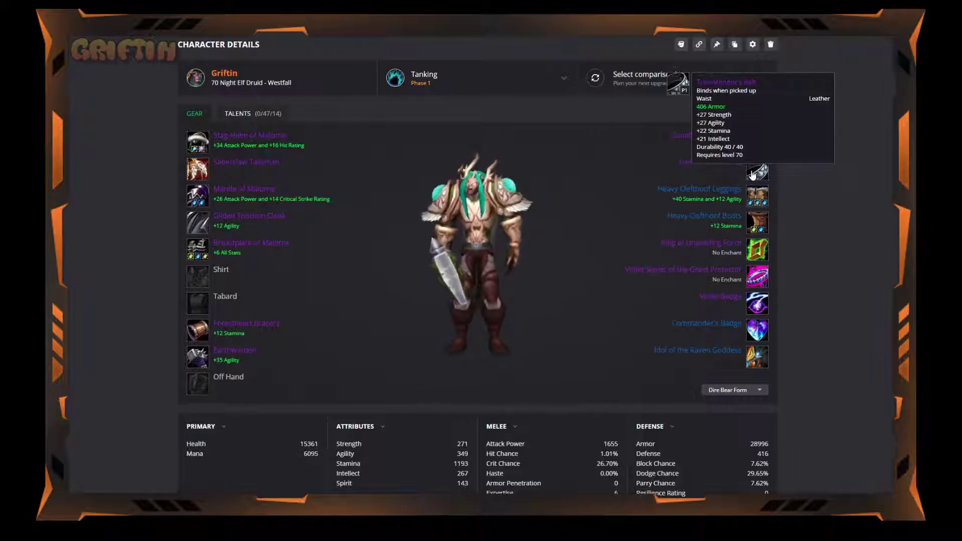
mouse_move(515, 218)
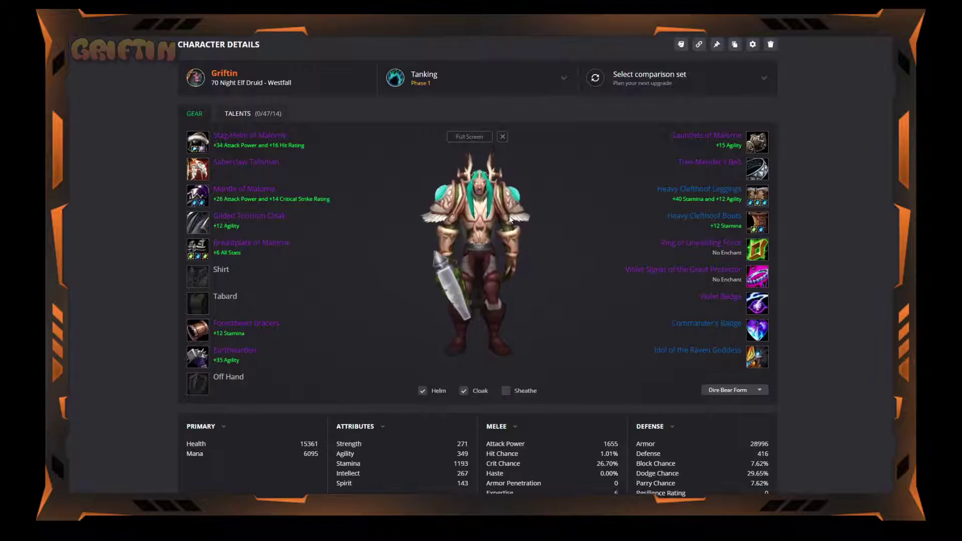
click(503, 85)
click(456, 120)
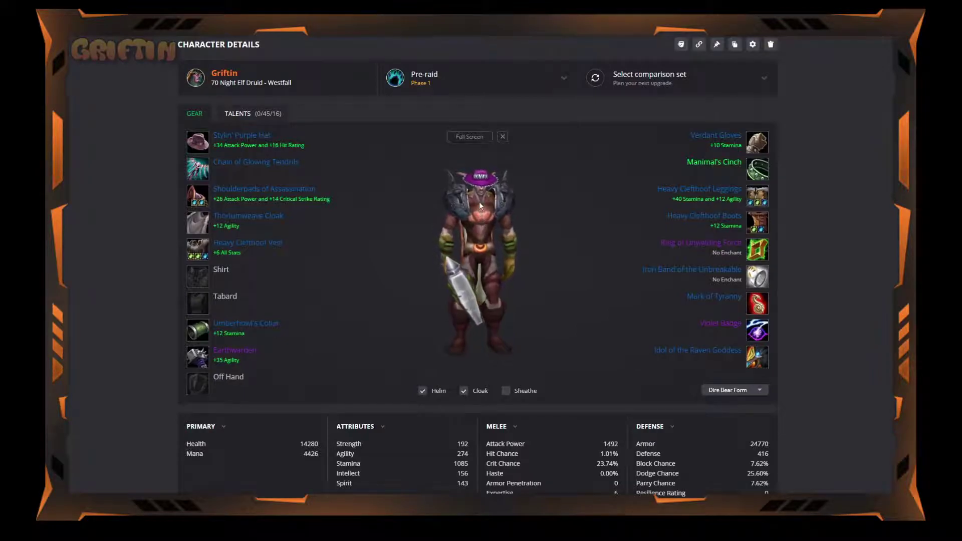
click(204, 144)
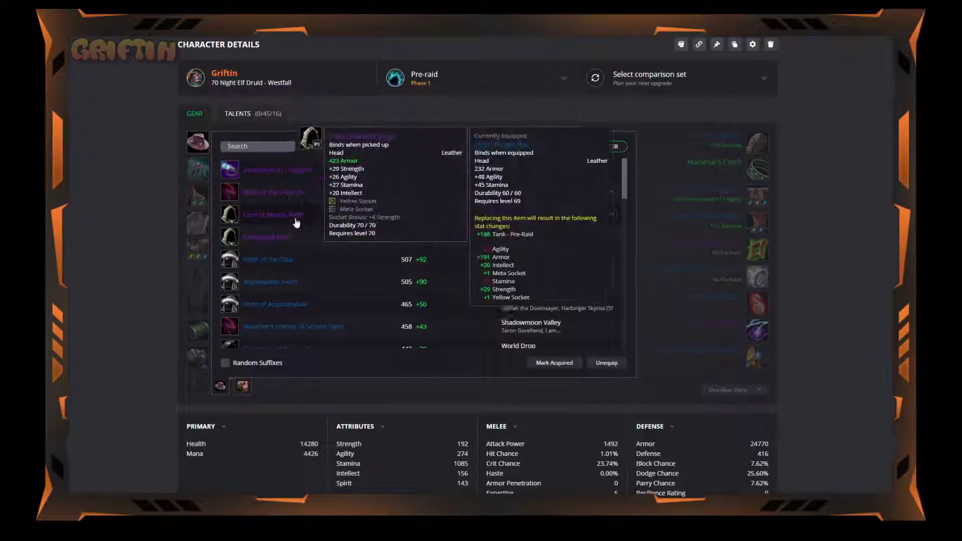
click(274, 259)
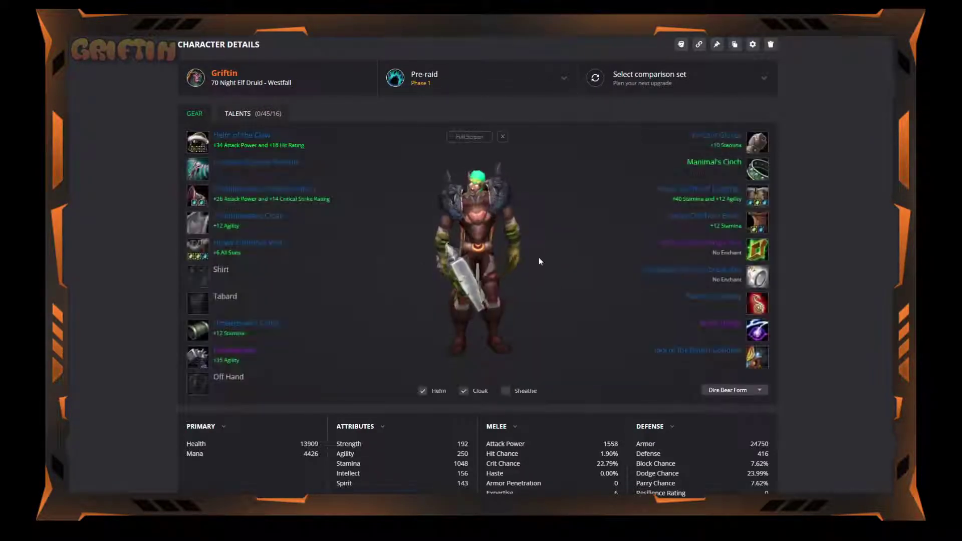